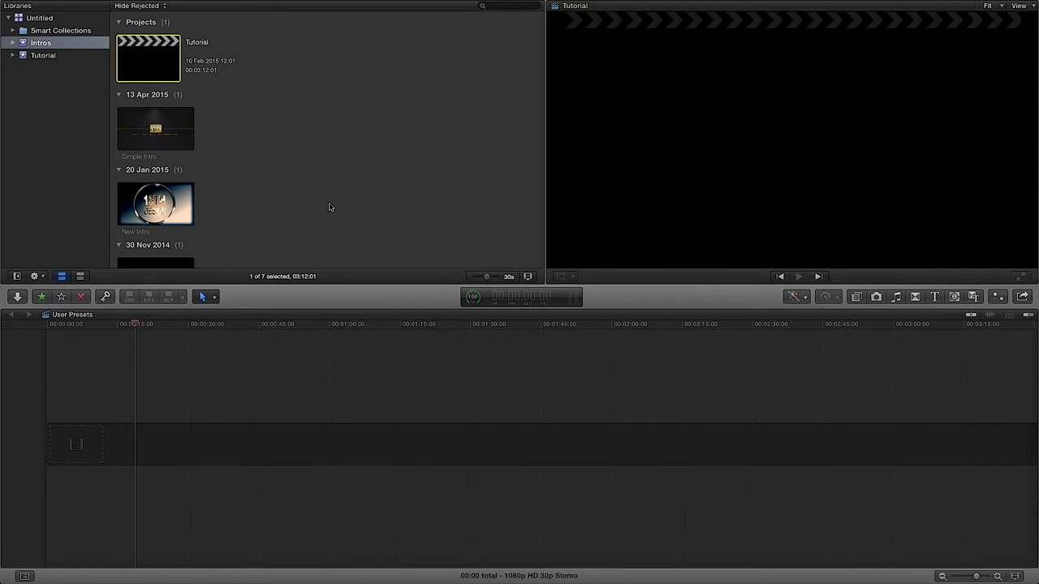
# - Place the Simple Intro clip into the User Presets timeline as a single 10:00 clip
pyautogui.click(158, 130)
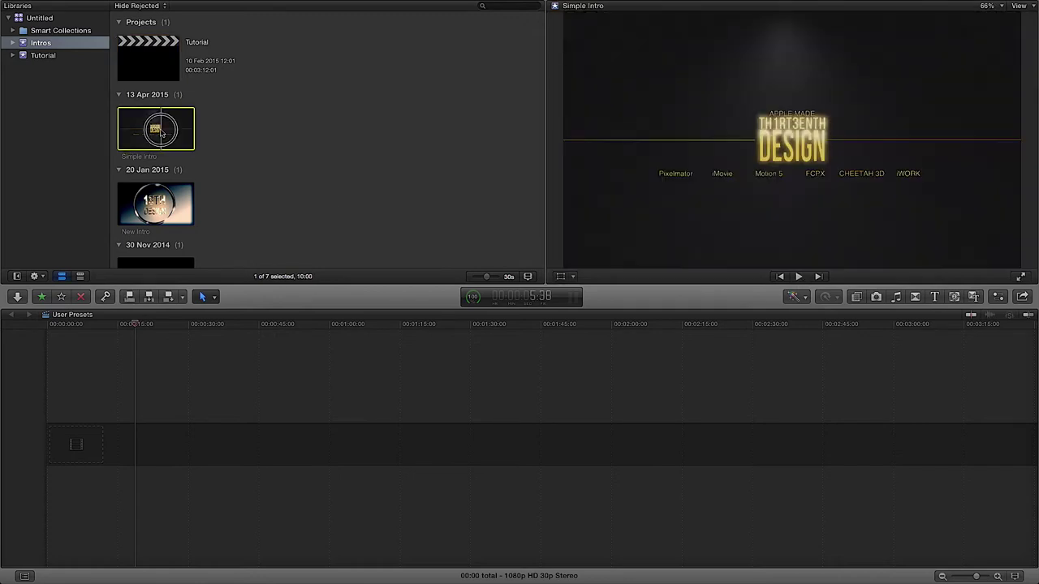
pyautogui.moveTo(158, 129); pyautogui.dragTo(102, 436)
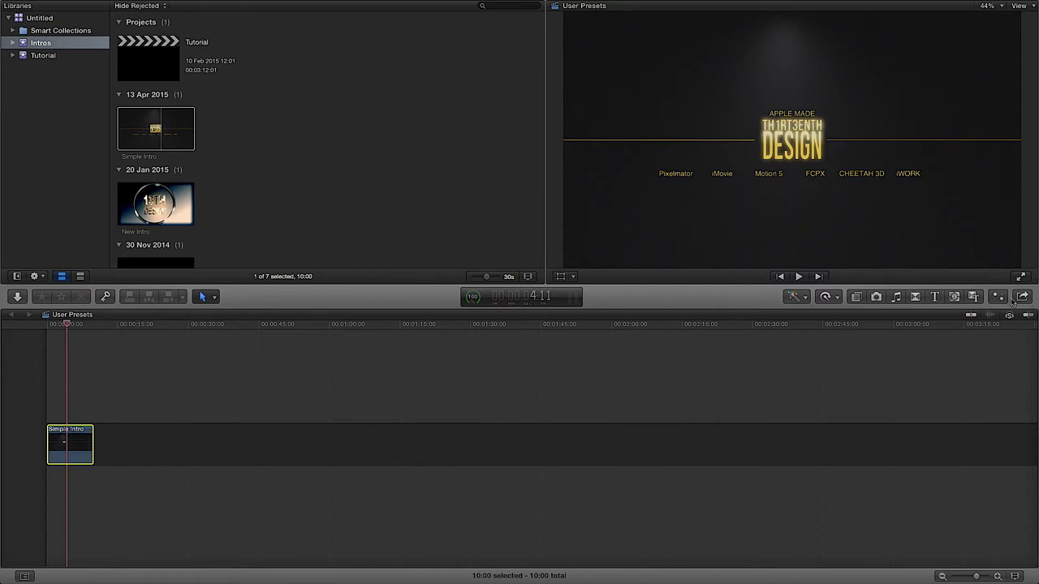
# - Show the Effects browser and widen it to four columns of thumbnails
pyautogui.click(857, 297)
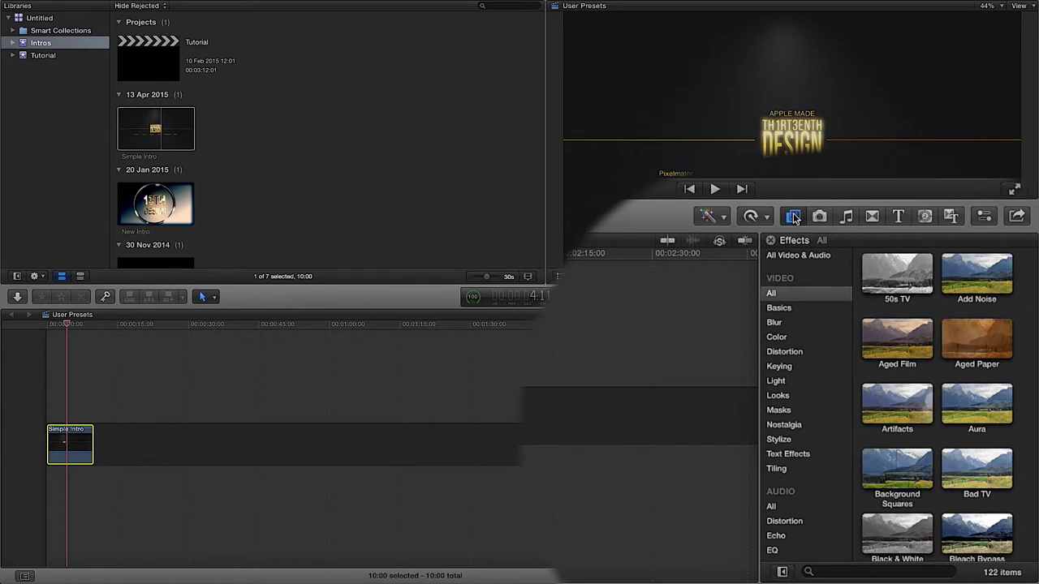
pyautogui.click(794, 218)
pyautogui.click(794, 219)
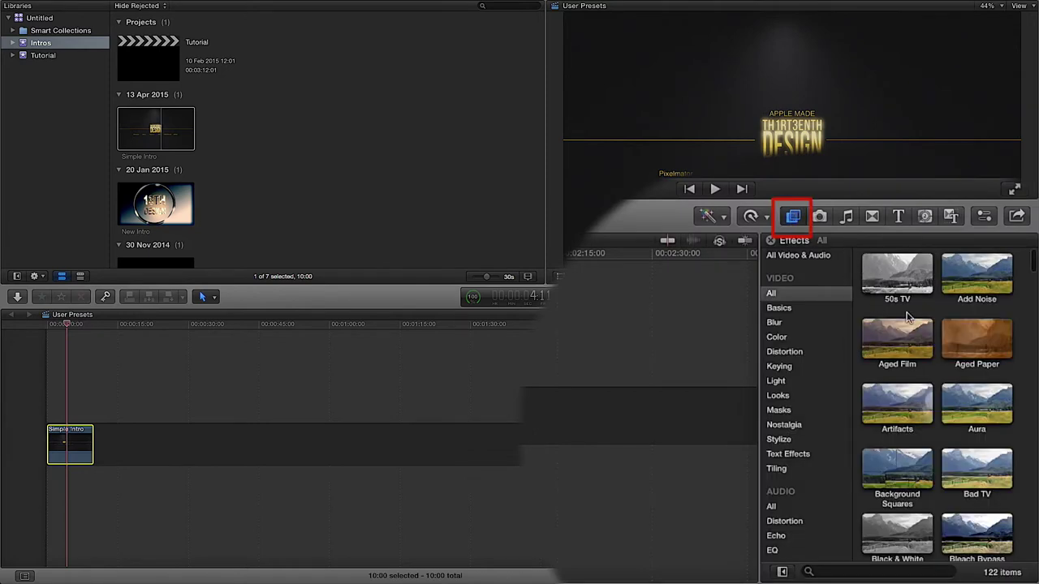
pyautogui.moveTo(759, 262); pyautogui.dragTo(699, 296)
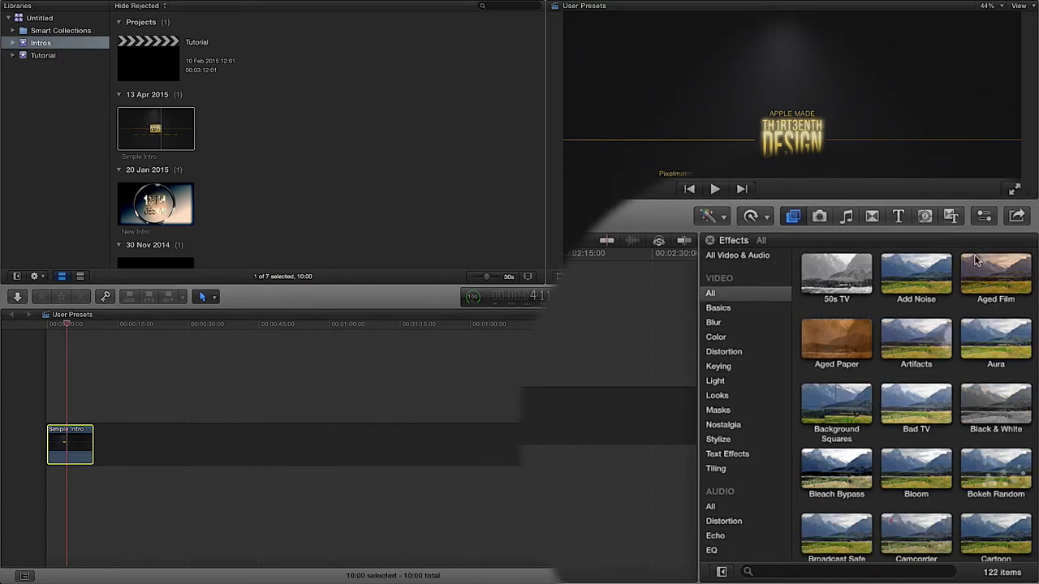
# - Show the Simple Intro clip in the inspector and browse effect categories, ending on Video All
pyautogui.click(987, 221)
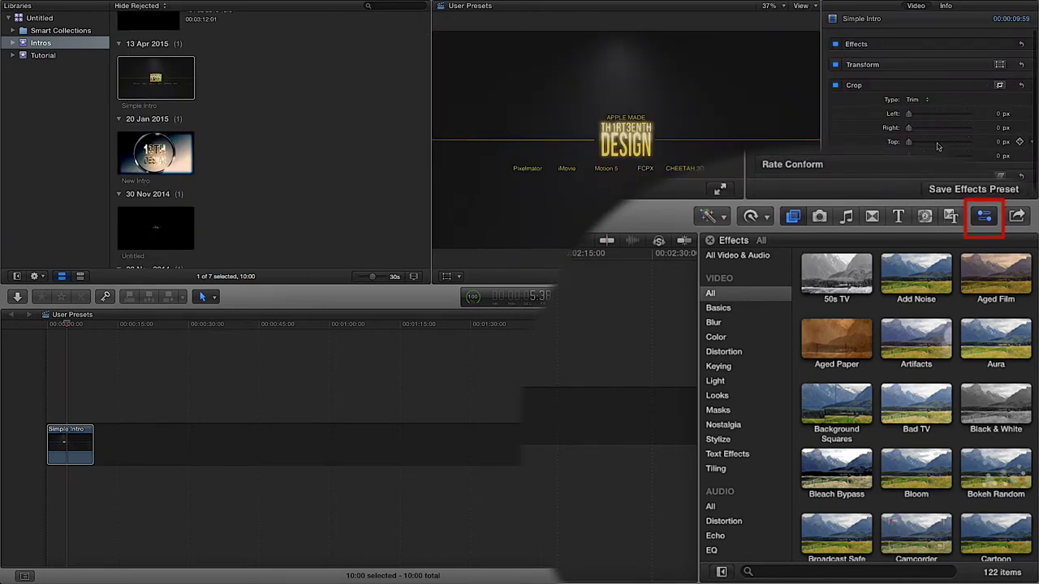
pyautogui.click(718, 295)
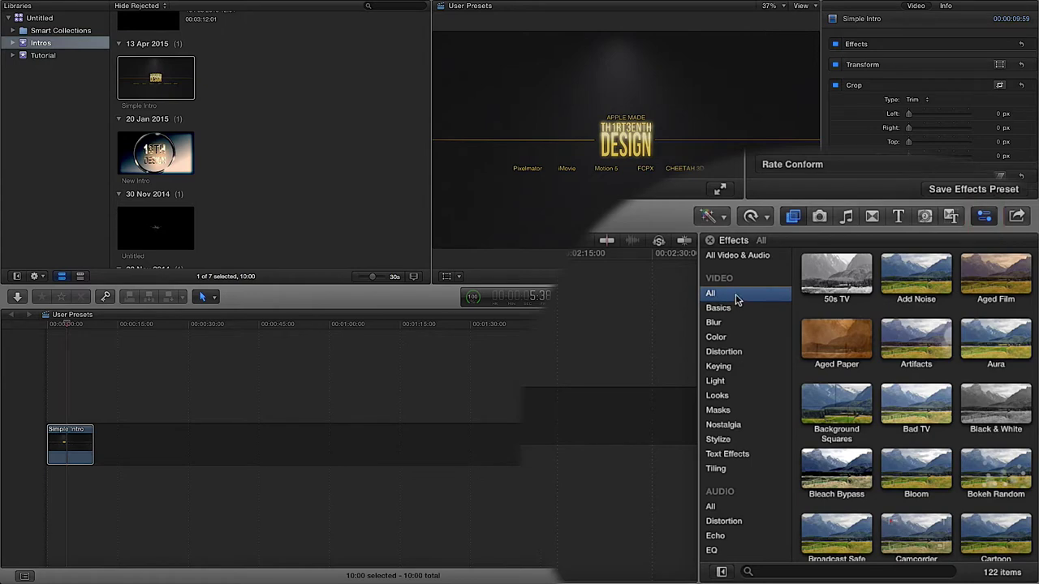
pyautogui.click(744, 259)
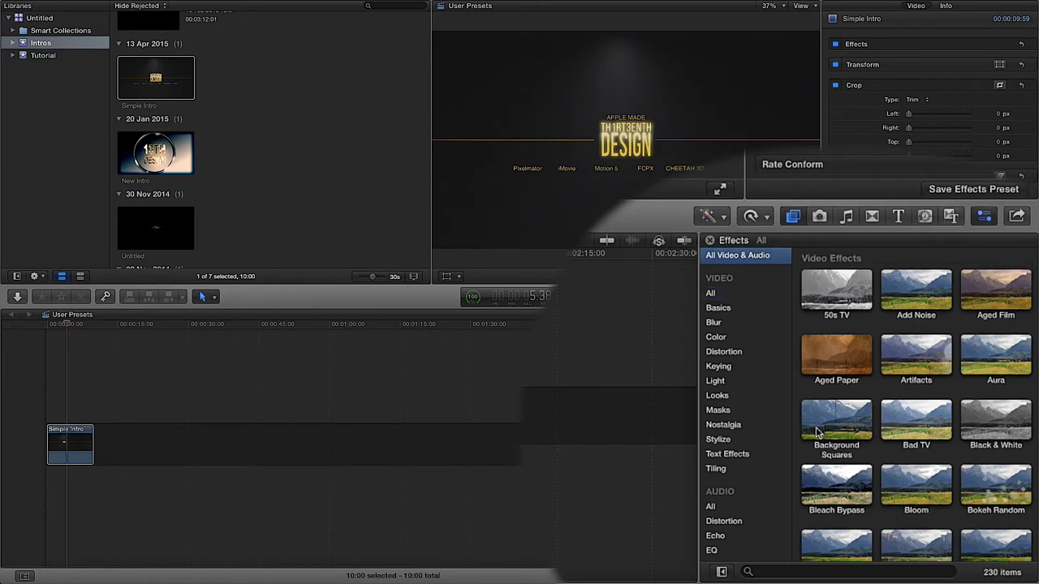
pyautogui.scroll(-10, 836, 430)
pyautogui.scroll(-20, 841, 427)
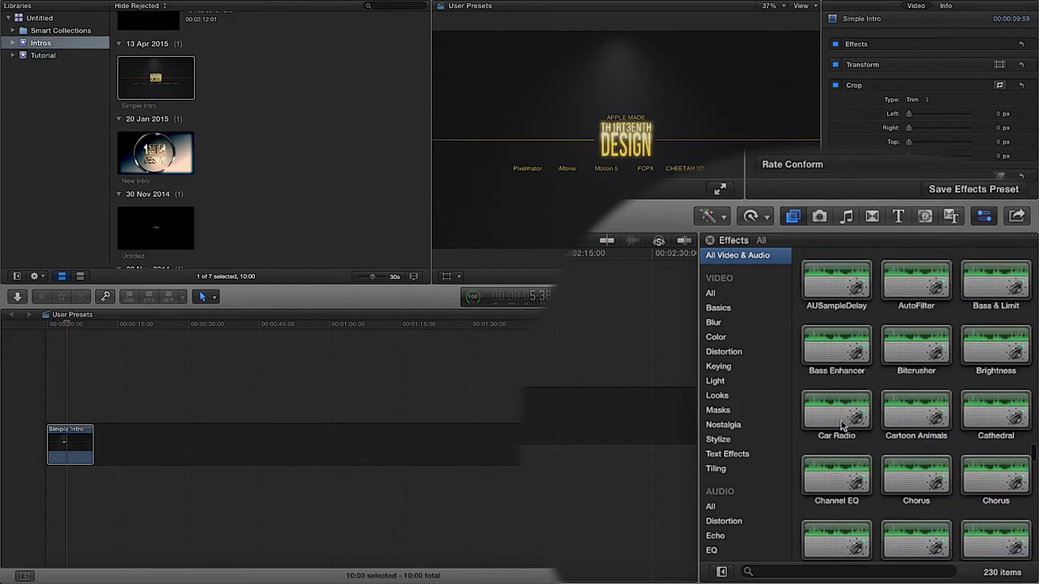
pyautogui.scroll(15, 795, 372)
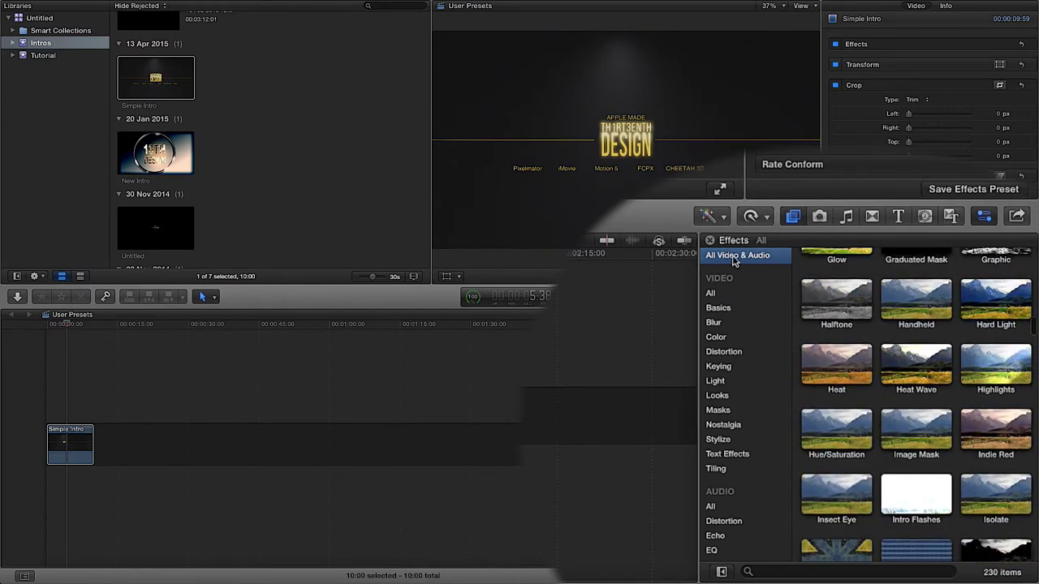
pyautogui.click(712, 295)
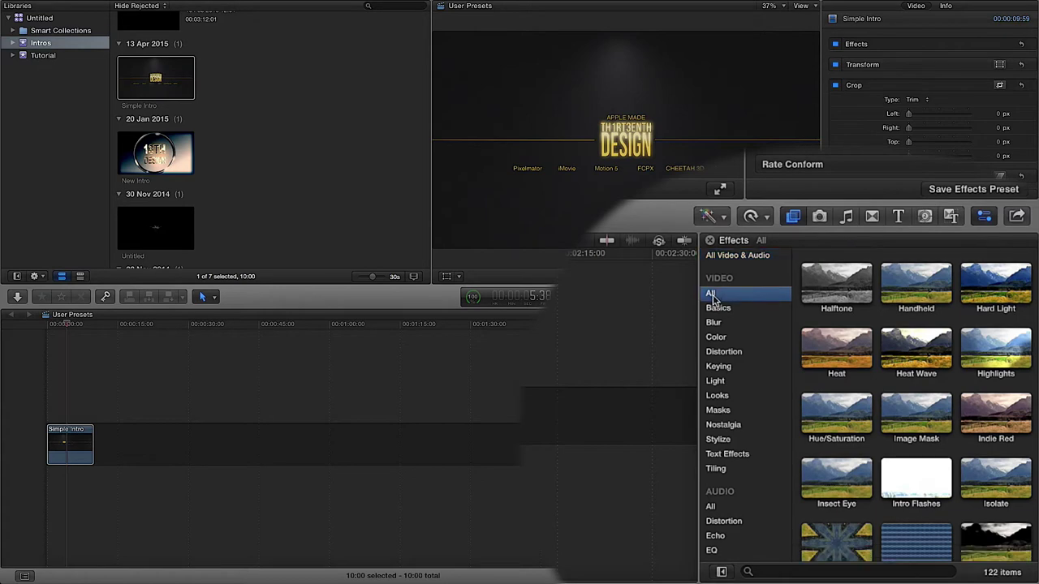
pyautogui.click(711, 508)
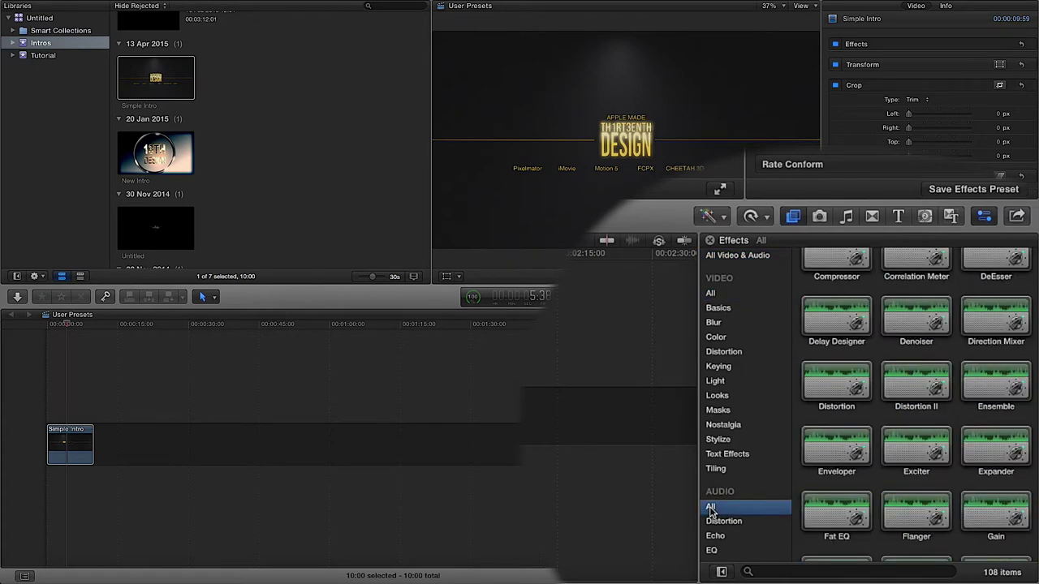
pyautogui.click(712, 293)
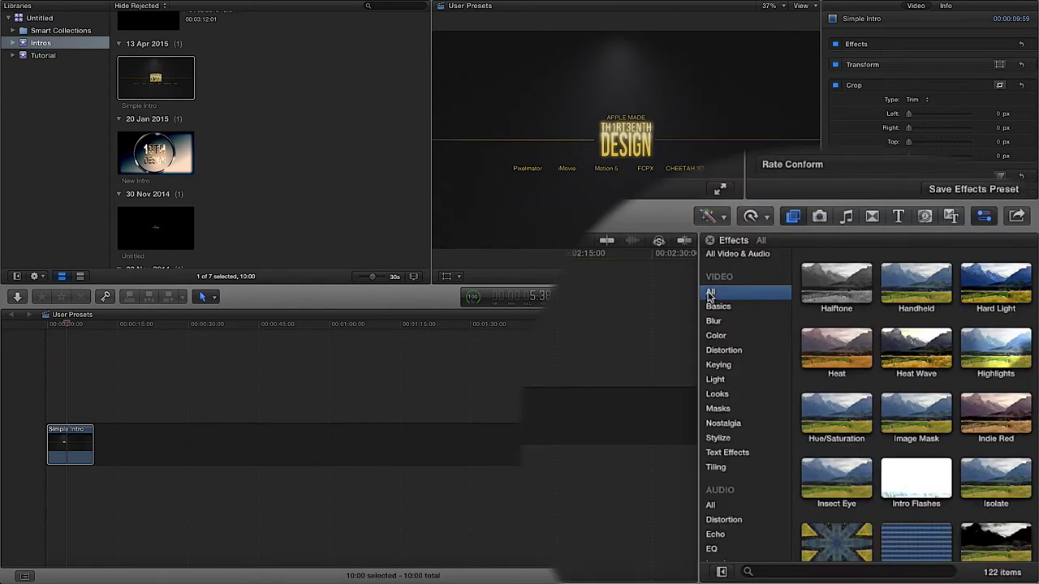
# - Search 'shar' to apply Sharpen to the Simple Intro clip, then search effects for 'art'
pyautogui.click(789, 574)
pyautogui.write('shar')
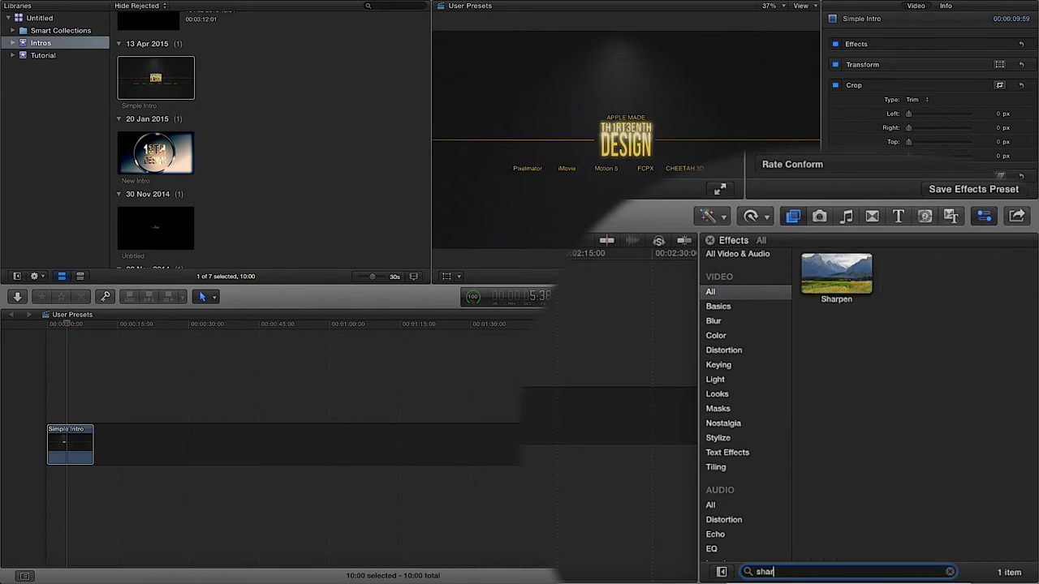
pyautogui.doubleClick(784, 571)
pyautogui.moveTo(848, 284); pyautogui.dragTo(72, 450)
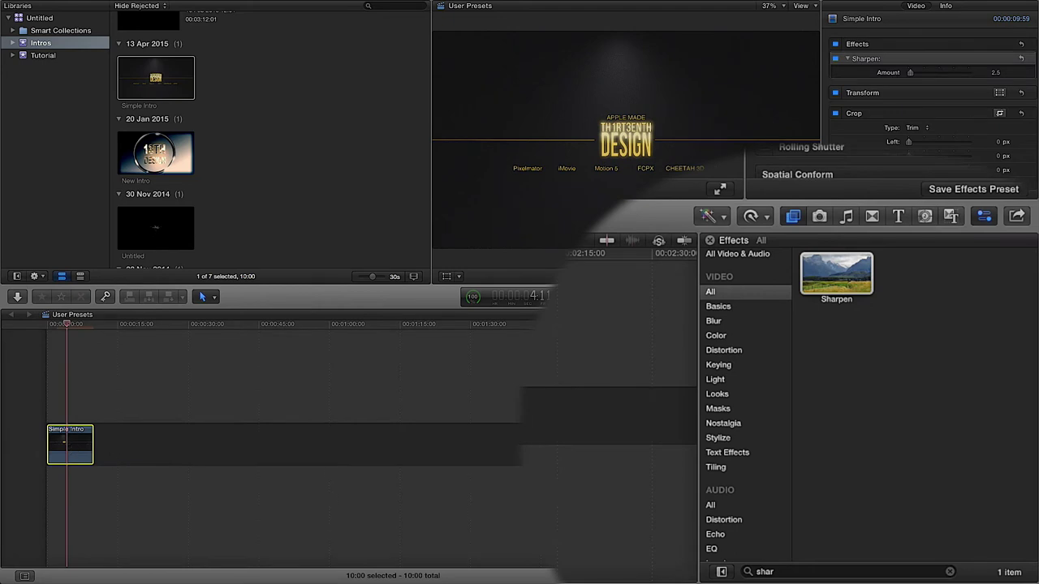
pyautogui.doubleClick(781, 571)
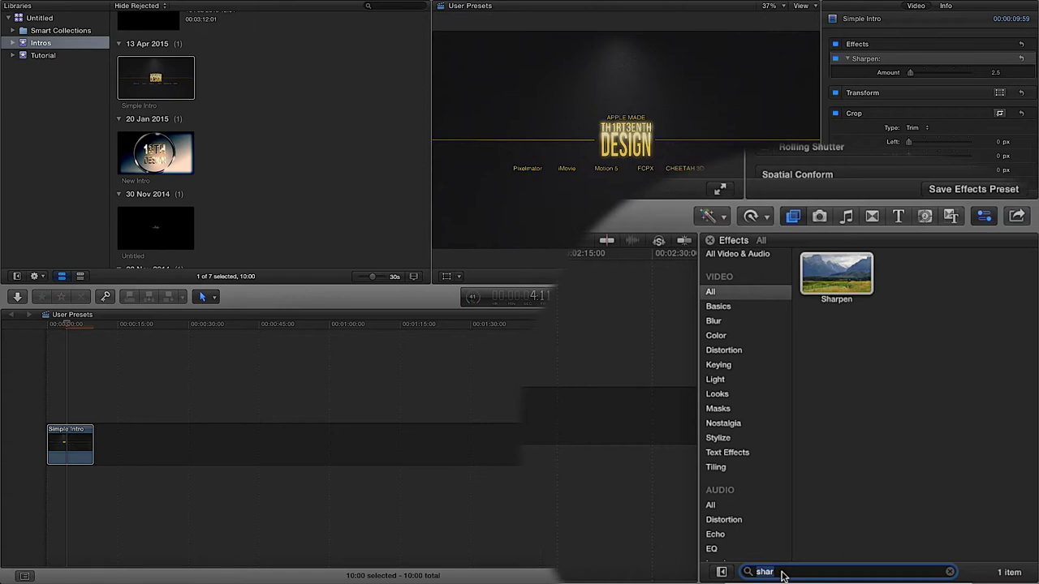
pyautogui.write('art')
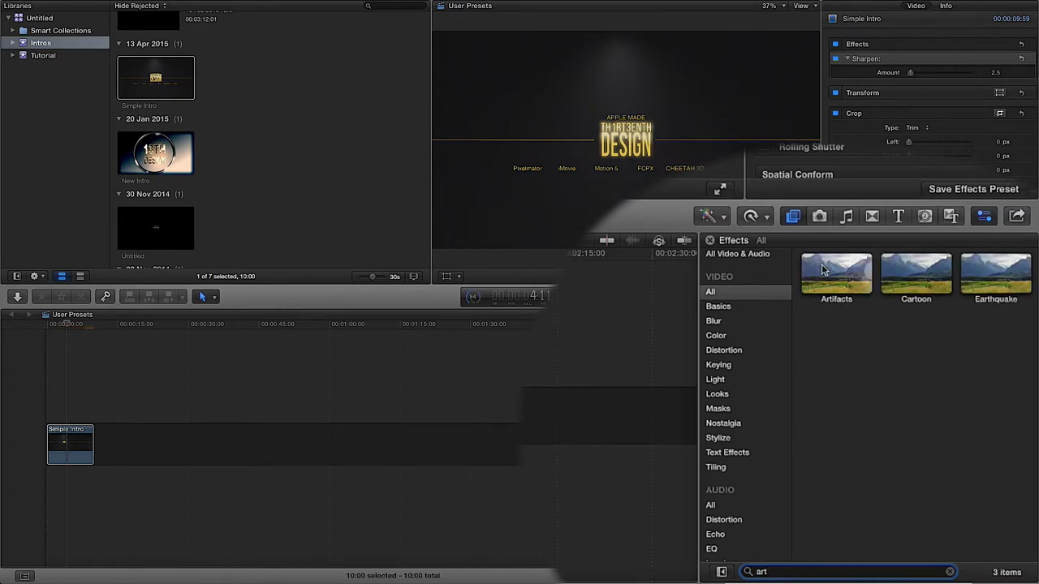
# - Apply the Artifacts effect to the Simple Intro clip and clear the 'art' search
pyautogui.moveTo(822, 264); pyautogui.dragTo(70, 445)
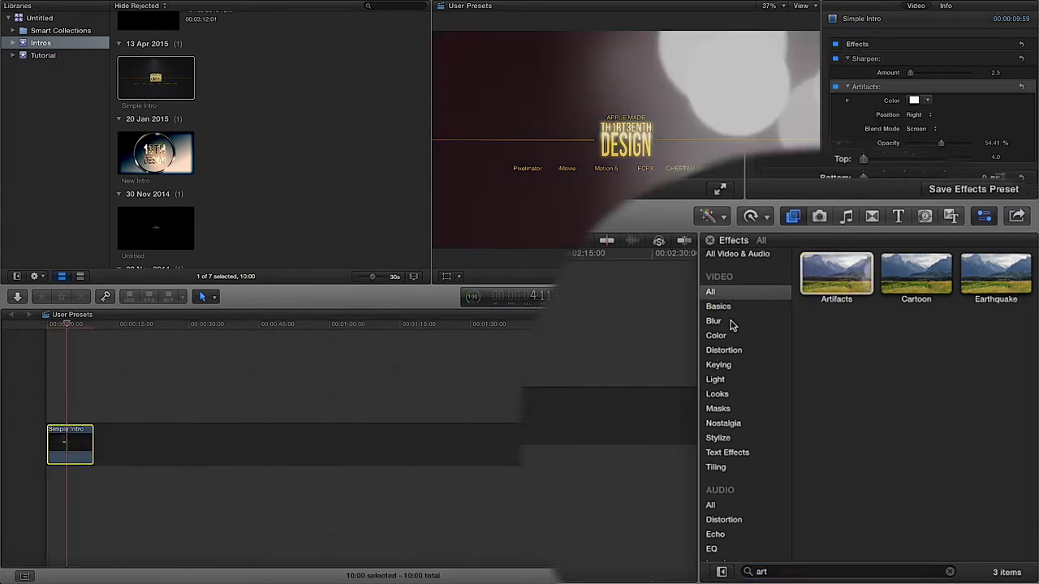
pyautogui.click(762, 572)
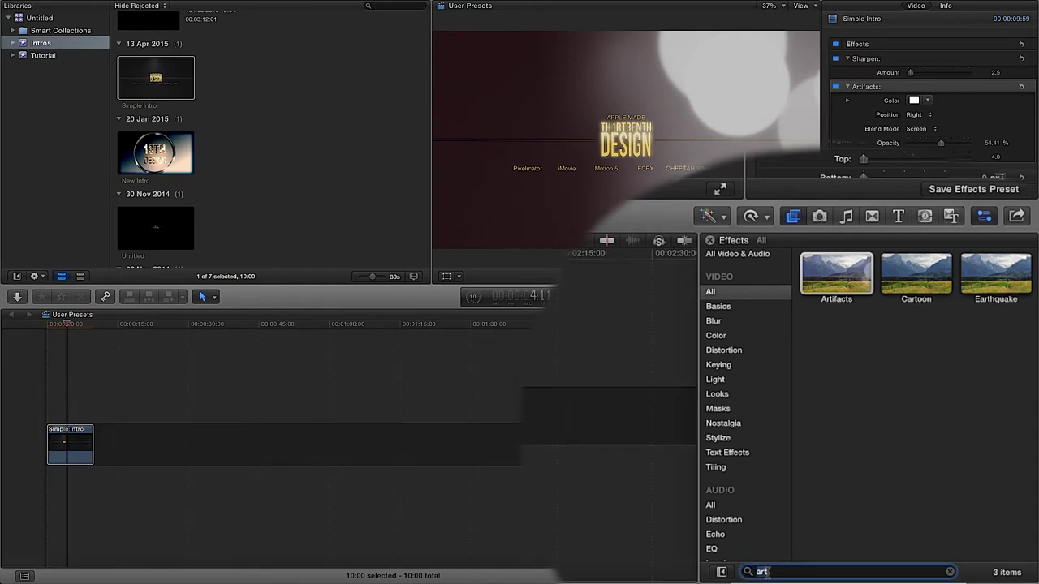
pyautogui.press('BackSpace')
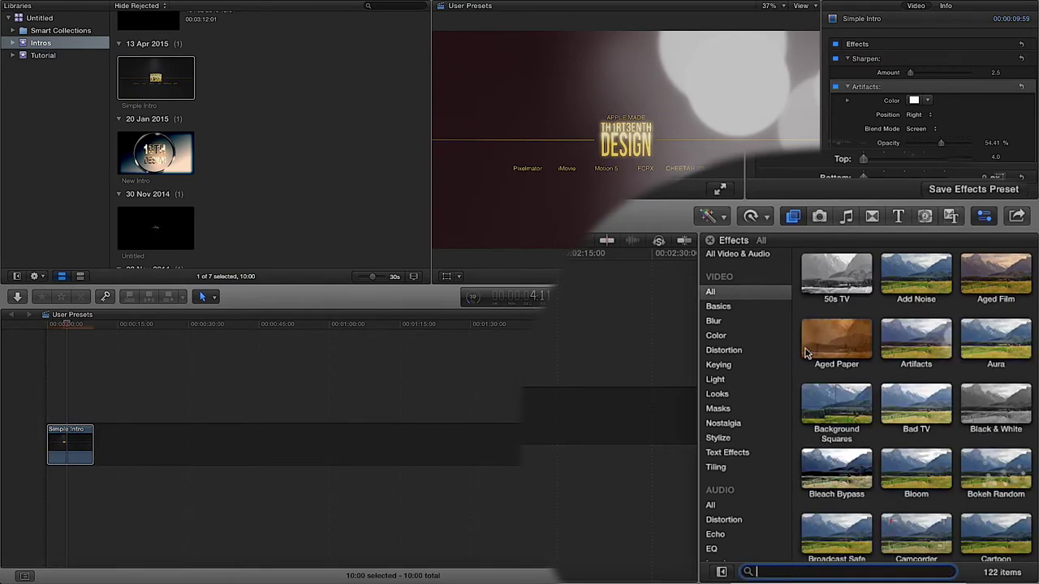
pyautogui.moveTo(806, 353); pyautogui.dragTo(791, 349)
# - Search 'art' again across Distortion, Keying, Looks, Nostalgia and Stylize, then clear the search
pyautogui.click(770, 571)
pyautogui.write('art')
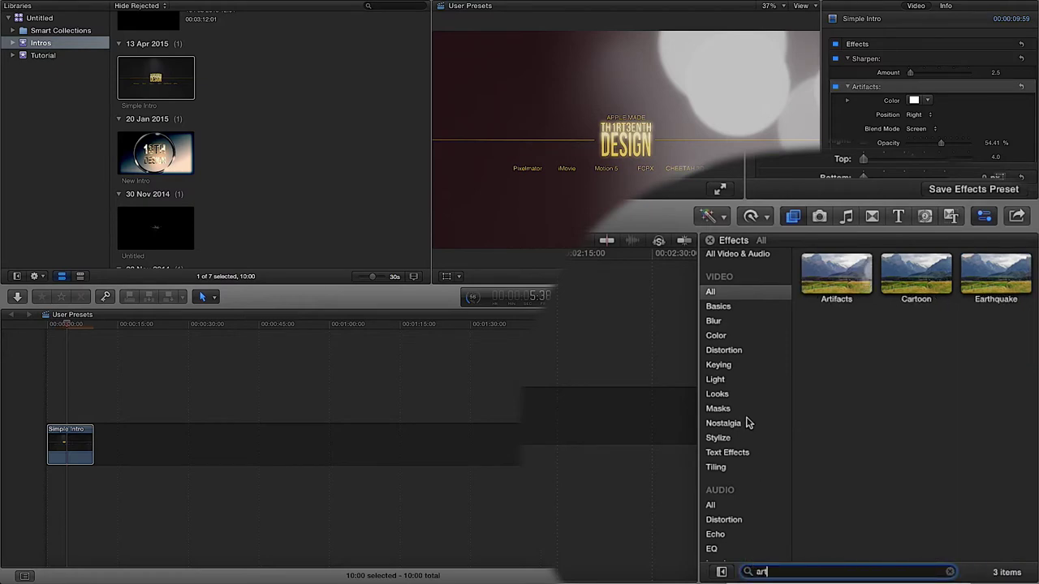
pyautogui.click(730, 354)
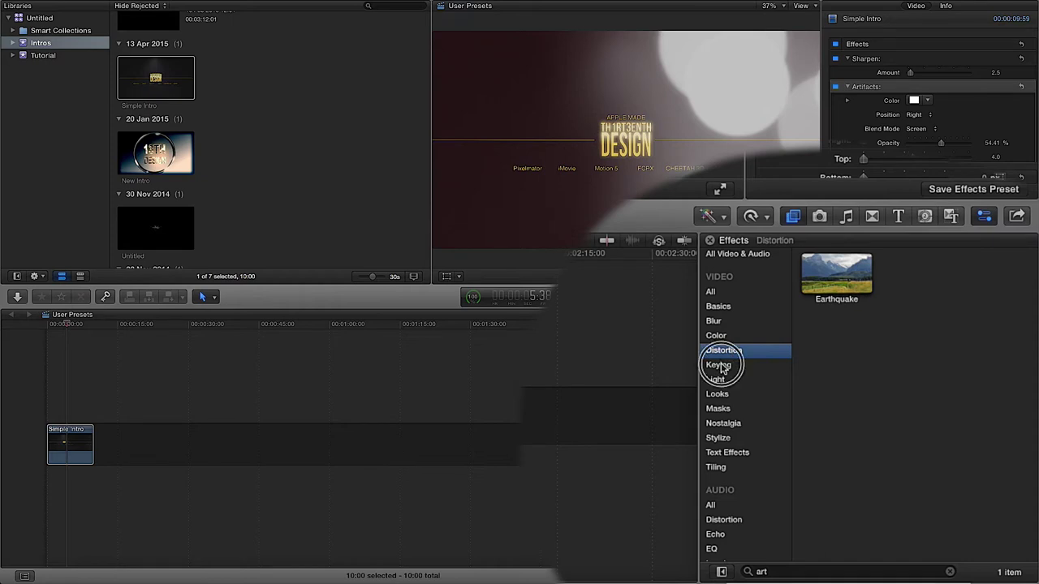
pyautogui.click(723, 367)
pyautogui.click(720, 381)
pyautogui.click(717, 396)
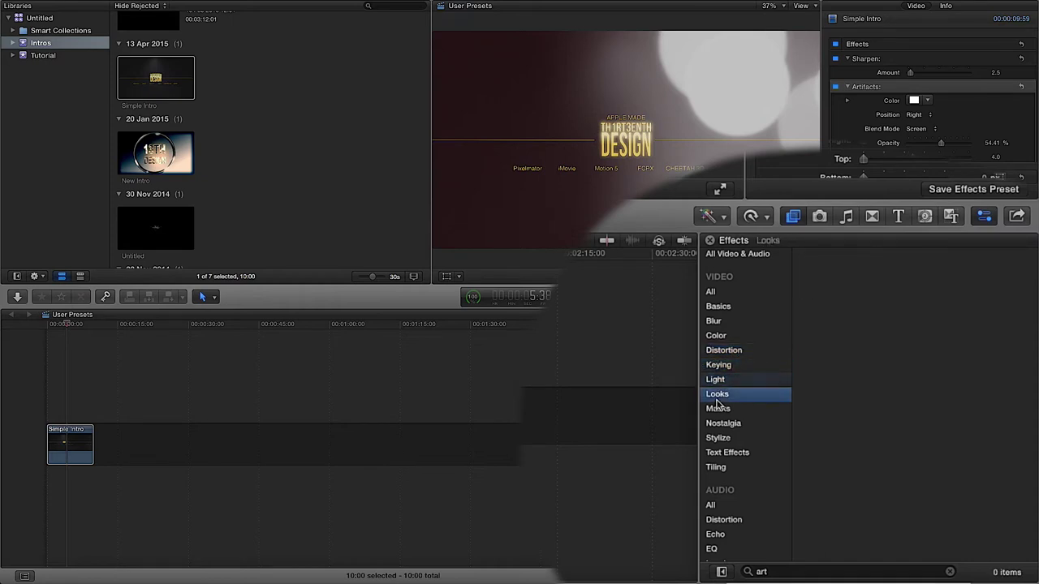
pyautogui.click(718, 410)
pyautogui.click(717, 425)
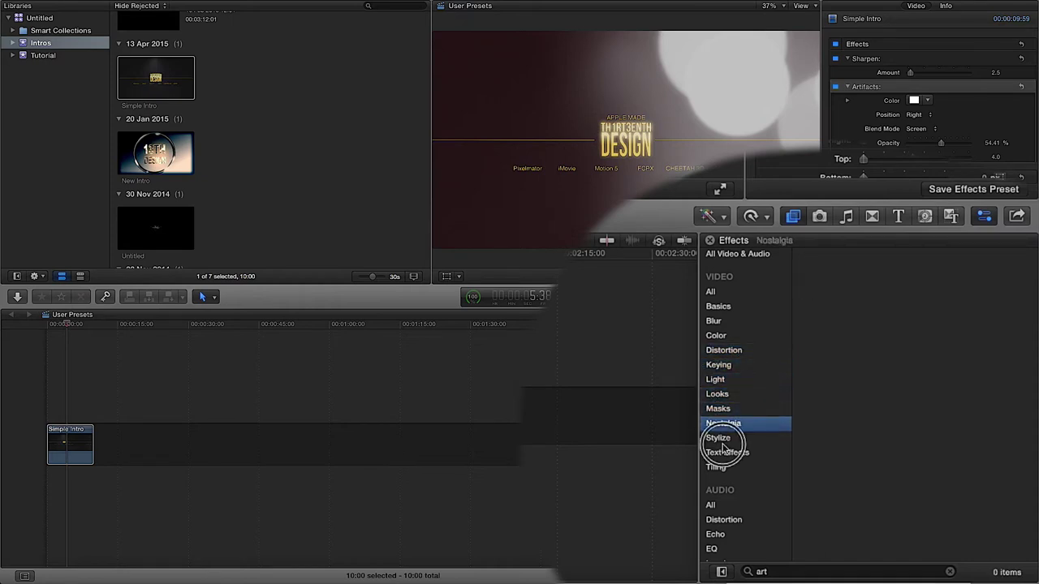
pyautogui.click(722, 442)
pyautogui.click(715, 294)
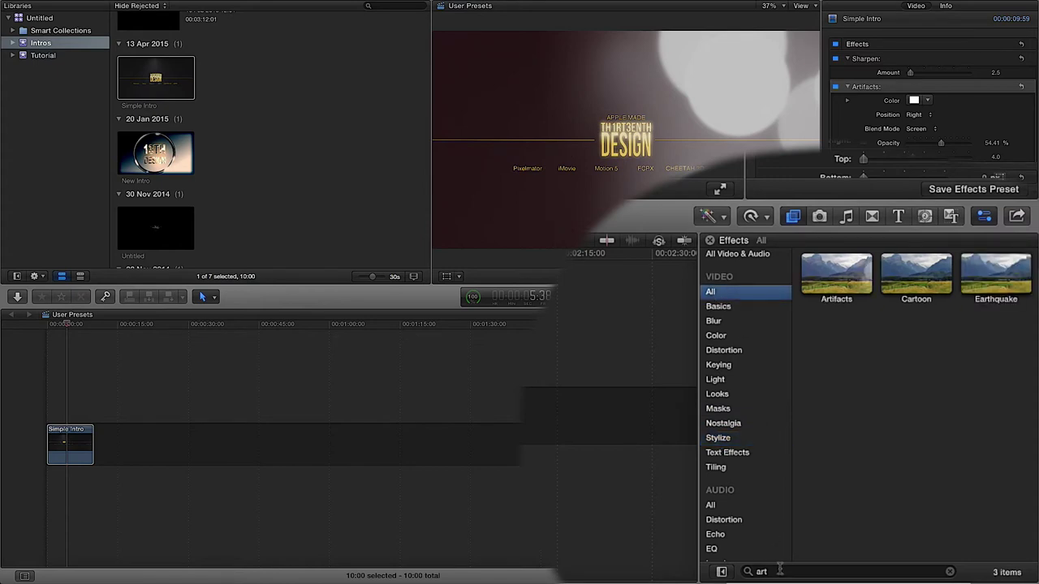
pyautogui.moveTo(768, 571); pyautogui.dragTo(733, 572)
pyautogui.press('BackSpace')
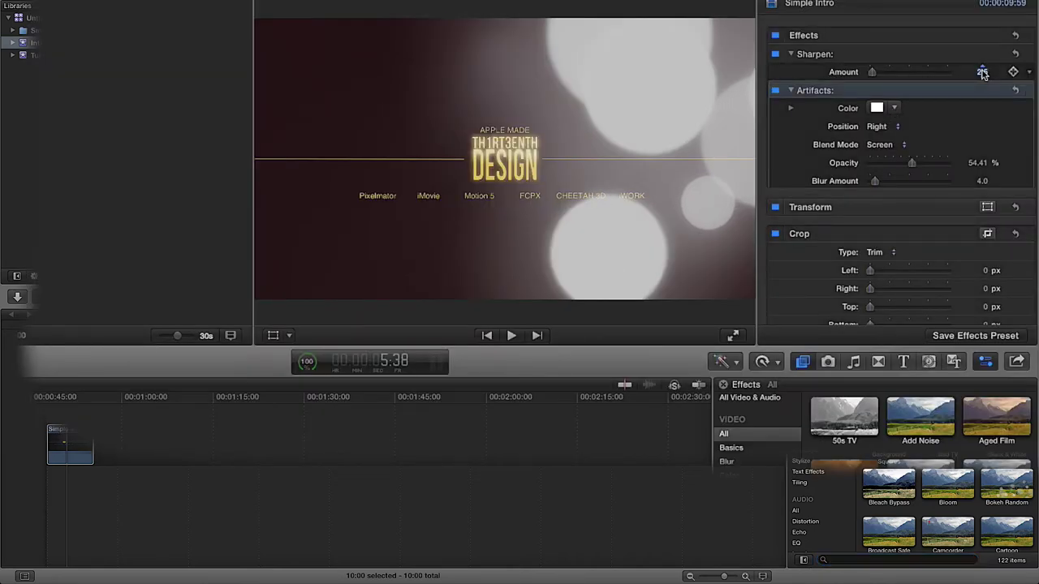
# - Set the Sharpen Amount to 4.0
pyautogui.click(983, 73)
pyautogui.write('4')
pyautogui.press('Return')
pyautogui.click(938, 64)
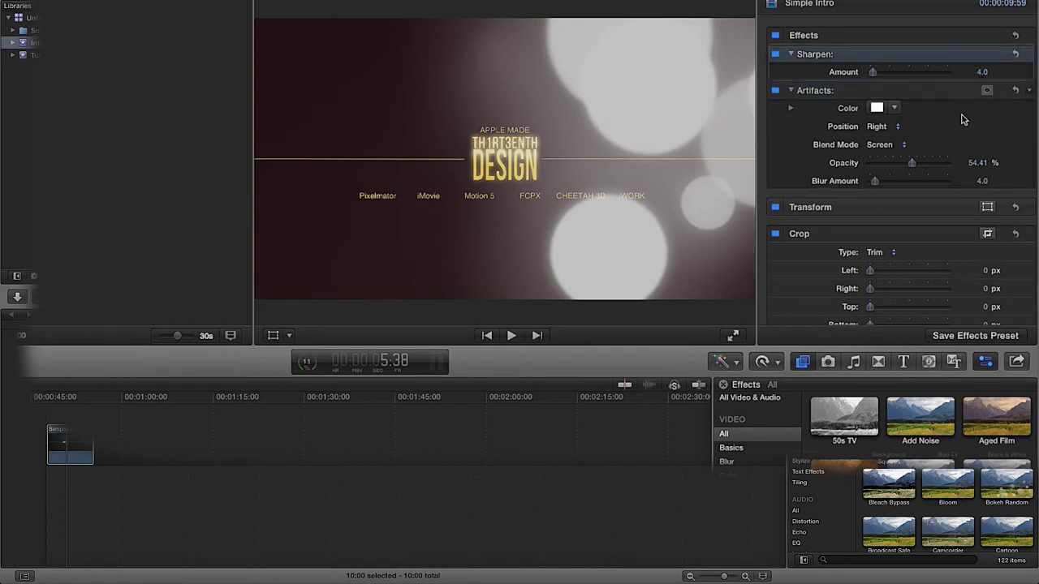
# - Change the Artifacts Color to a pale cream
pyautogui.click(895, 108)
pyautogui.click(895, 119)
pyautogui.moveTo(895, 118); pyautogui.dragTo(884, 132)
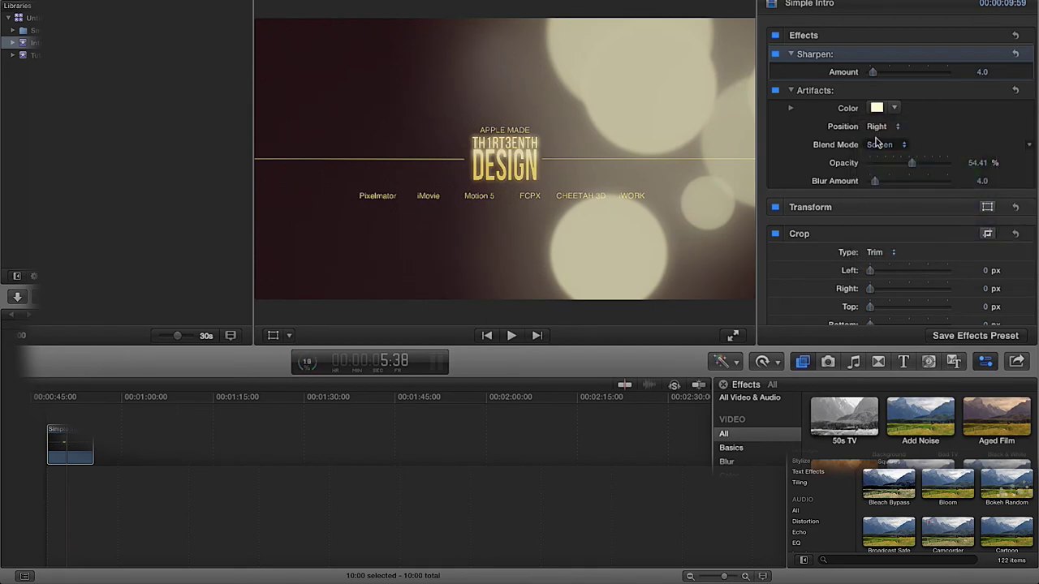
# - Check the Artifacts colour RGB values and keep the Blend Mode on Screen
pyautogui.click(791, 108)
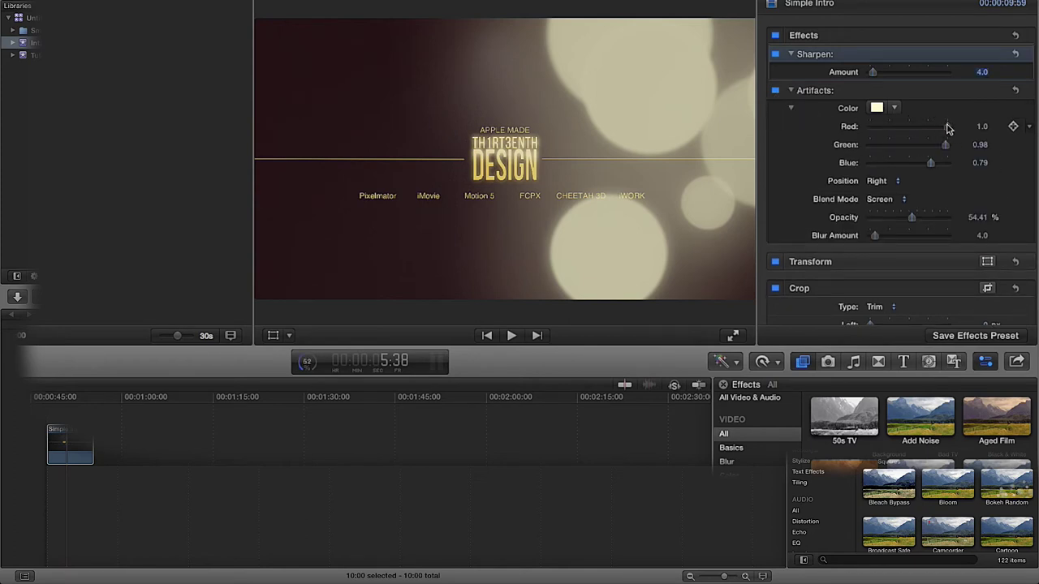
pyautogui.moveTo(948, 127)
pyautogui.mouseDown()
pyautogui.moveTo(928, 128)
pyautogui.moveTo(950, 127)
pyautogui.mouseUp()
pyautogui.click(791, 108)
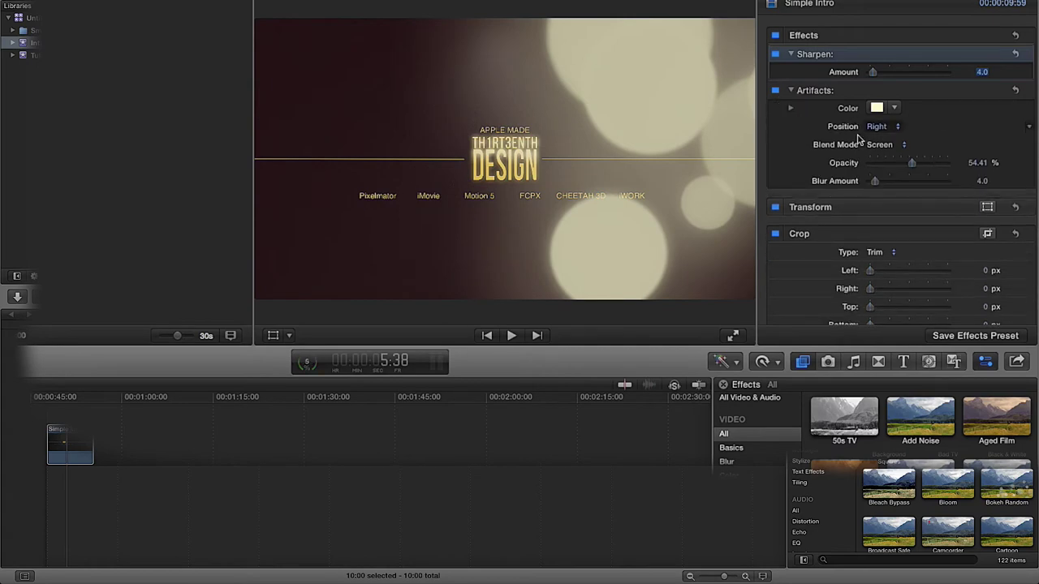
pyautogui.click(903, 149)
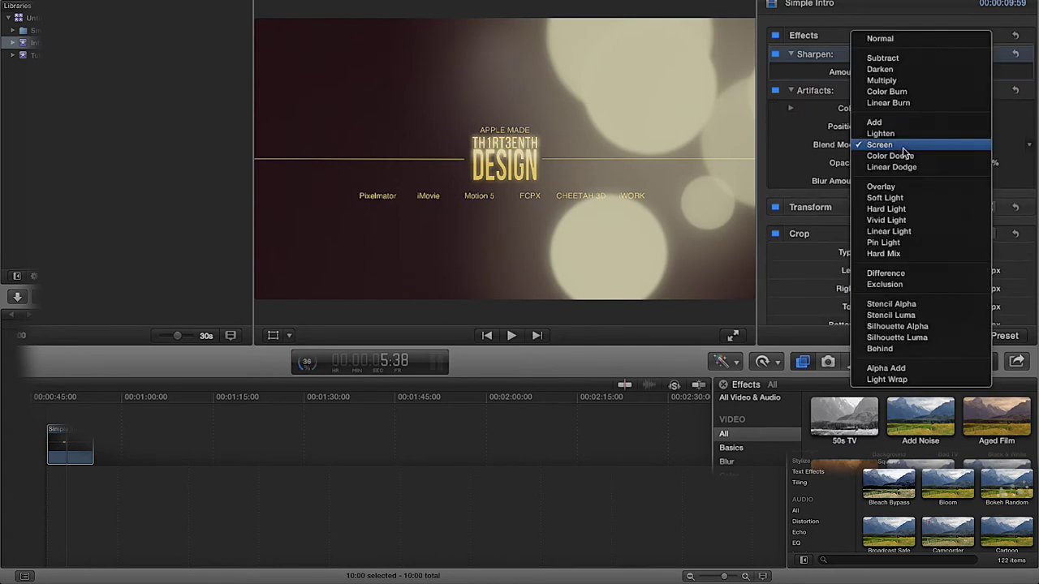
pyautogui.click(904, 149)
# - Lower the Artifacts opacity to 11.01% and set its Position to Left
pyautogui.moveTo(914, 164); pyautogui.dragTo(978, 192)
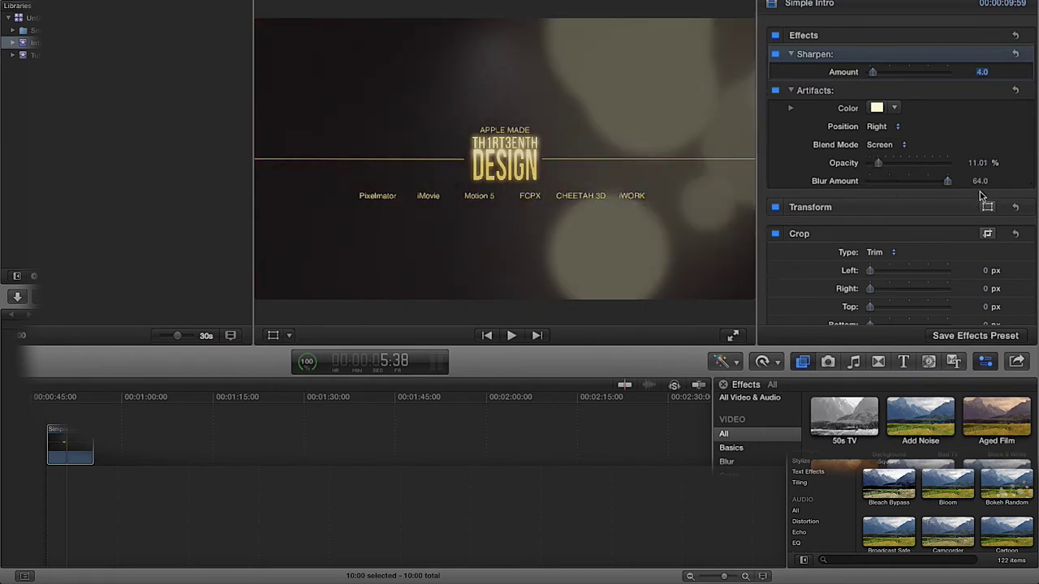
pyautogui.click(883, 127)
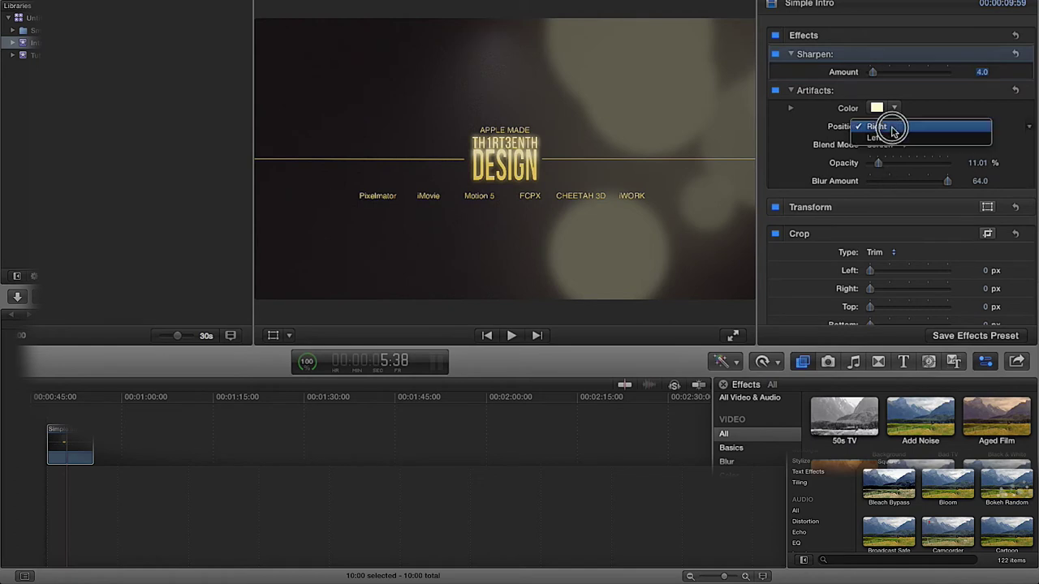
pyautogui.click(890, 138)
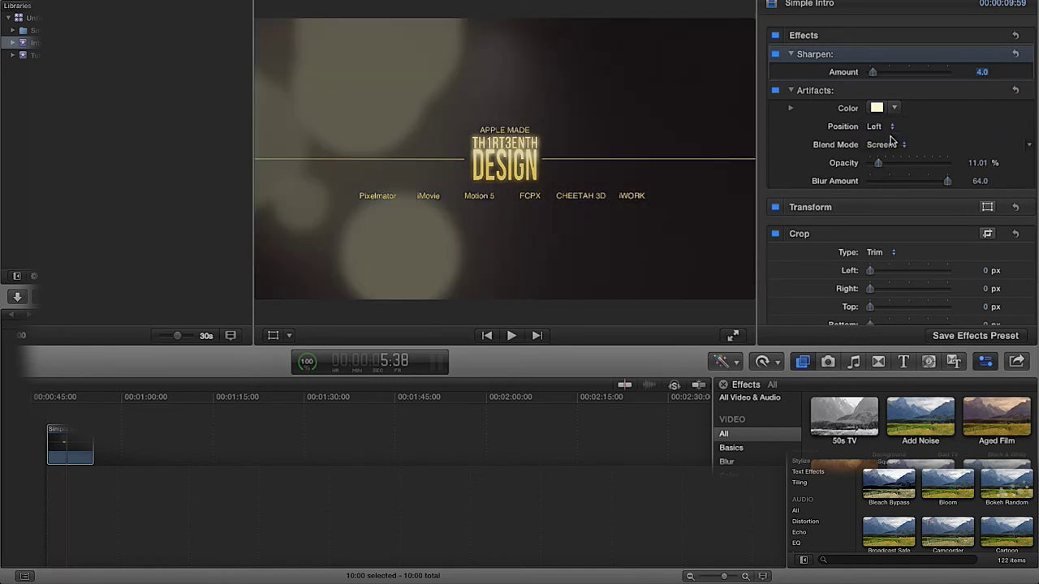
# - Open the Save Video Effects Preset dialog, move it left, and show the Category pop-up
pyautogui.click(978, 336)
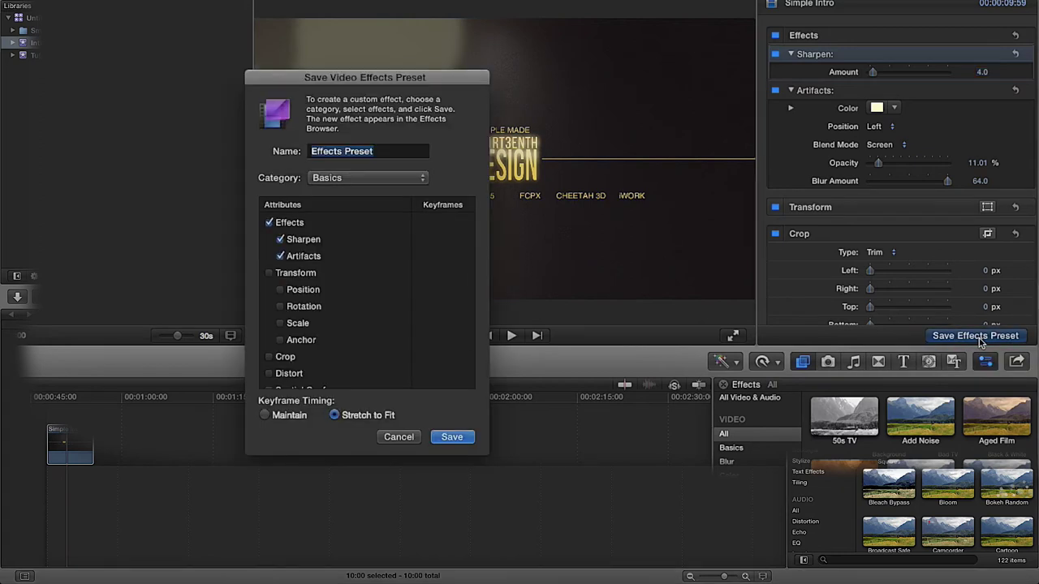
pyautogui.moveTo(408, 76); pyautogui.dragTo(229, 72)
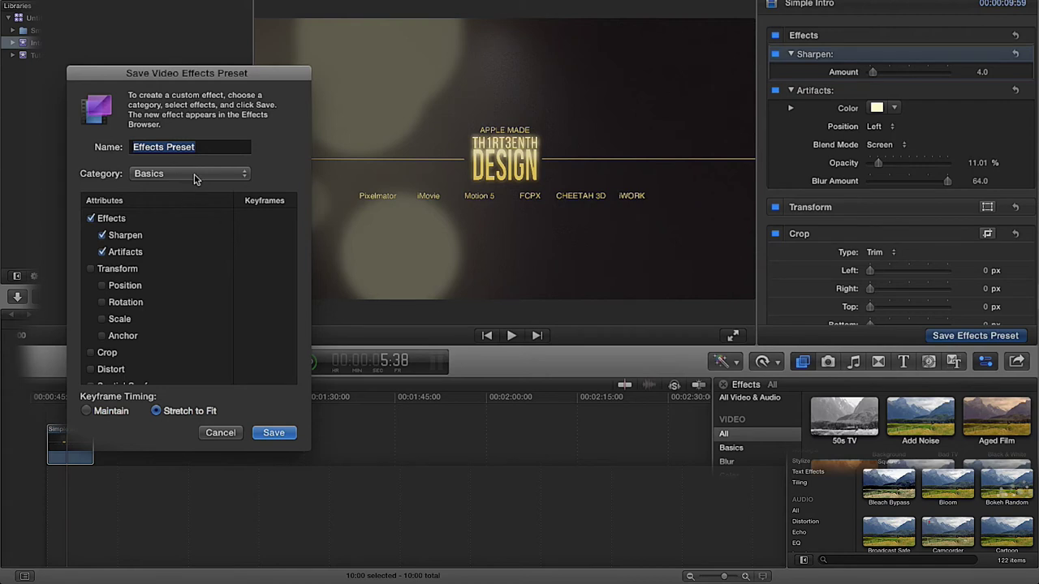
pyautogui.click(243, 177)
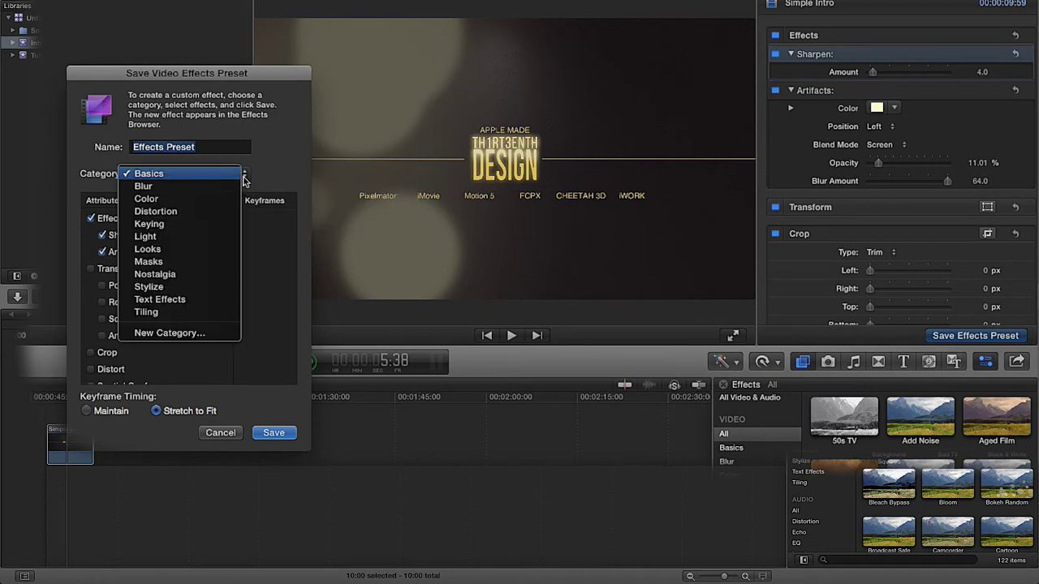
pyautogui.click(244, 180)
pyautogui.click(245, 180)
pyautogui.click(244, 179)
pyautogui.click(245, 180)
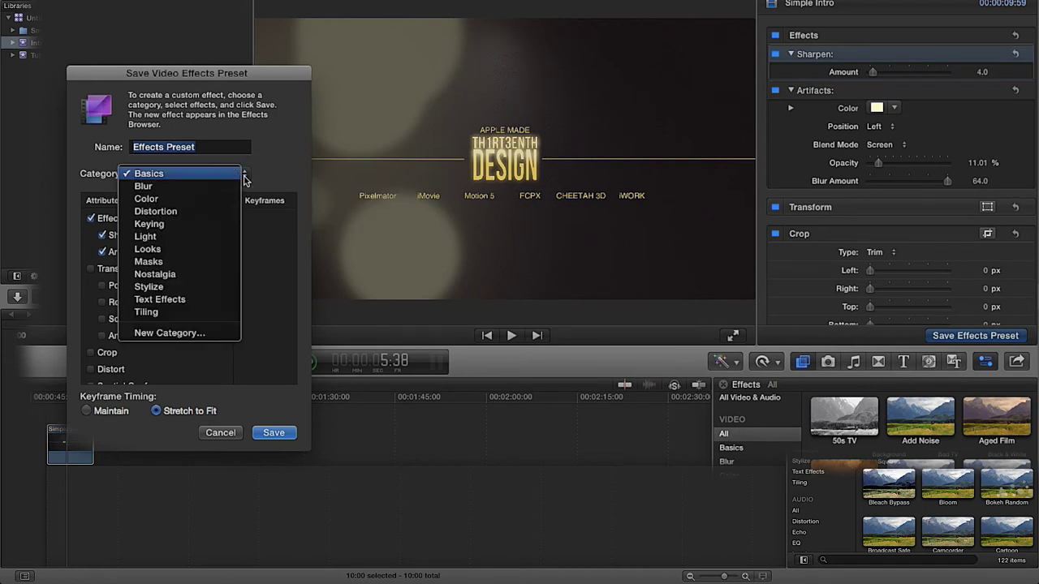
# - Add a new category named 'My Video Presets' and assign the preset to it
pyautogui.click(183, 333)
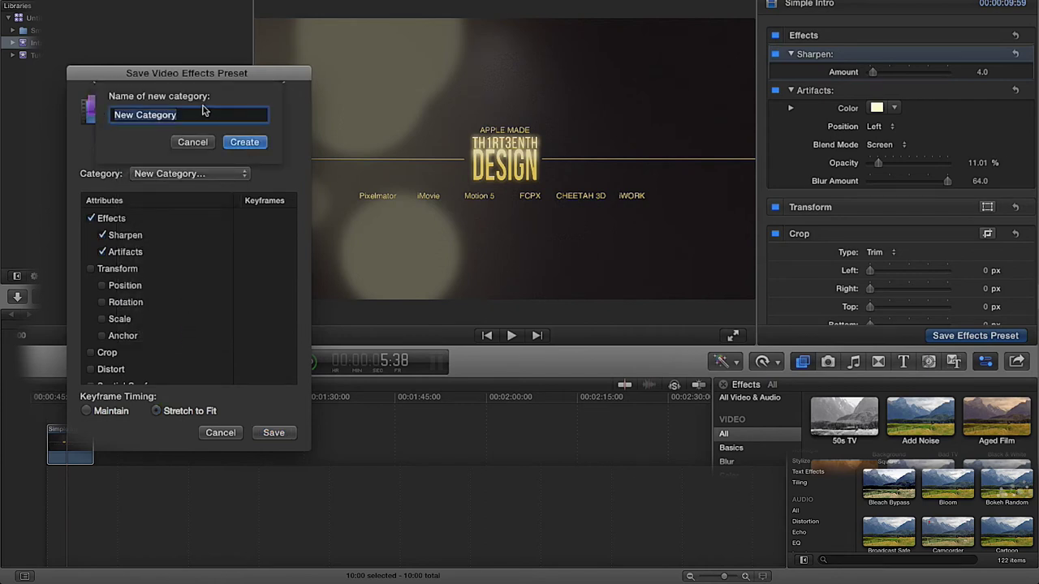
pyautogui.write('My Prese')
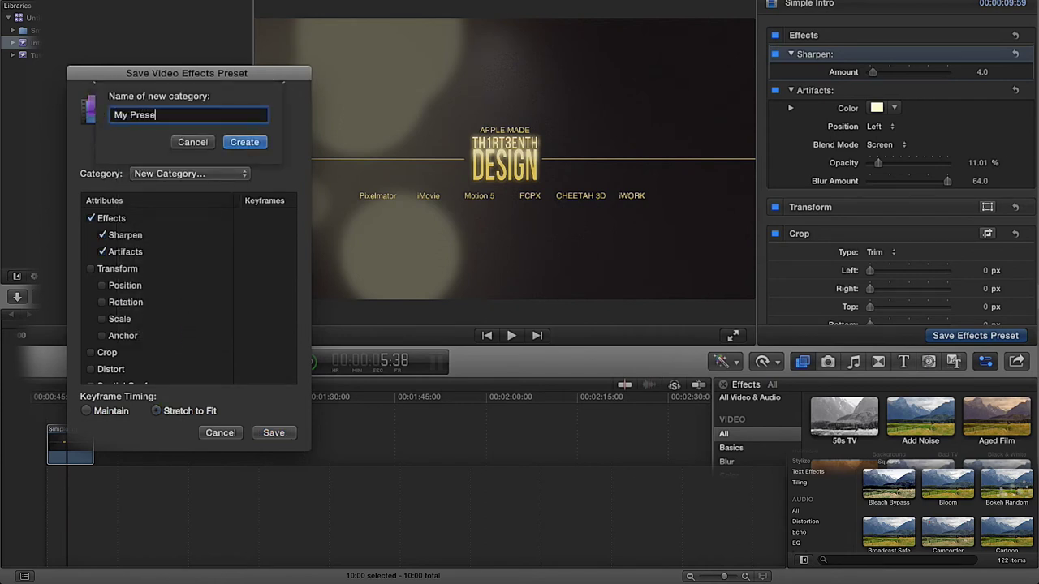
pyautogui.write('ts')
pyautogui.click(131, 115)
pyautogui.write('Video')
pyautogui.click(246, 143)
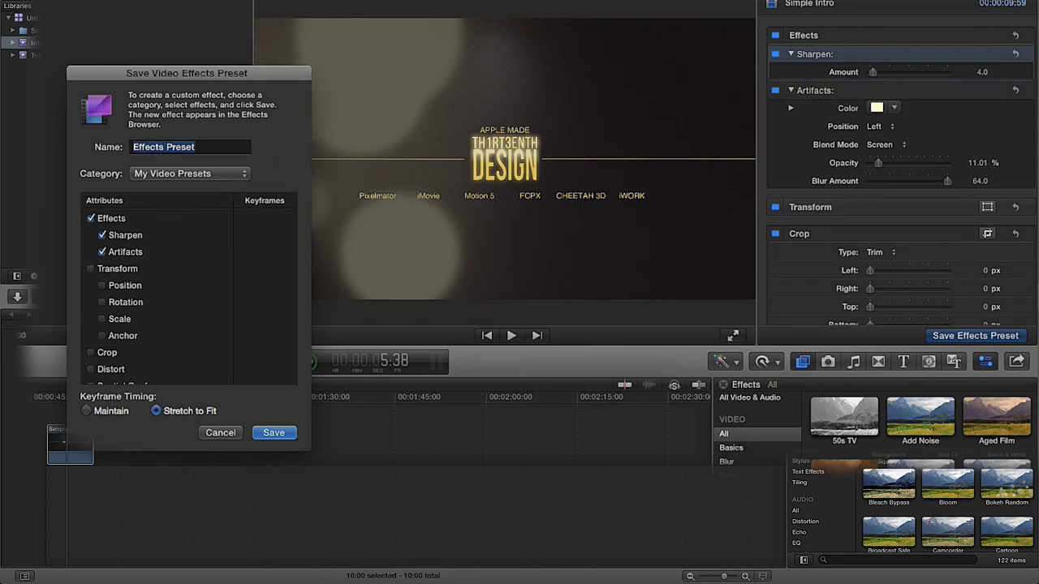
pyautogui.moveTo(171, 72); pyautogui.dragTo(164, 69)
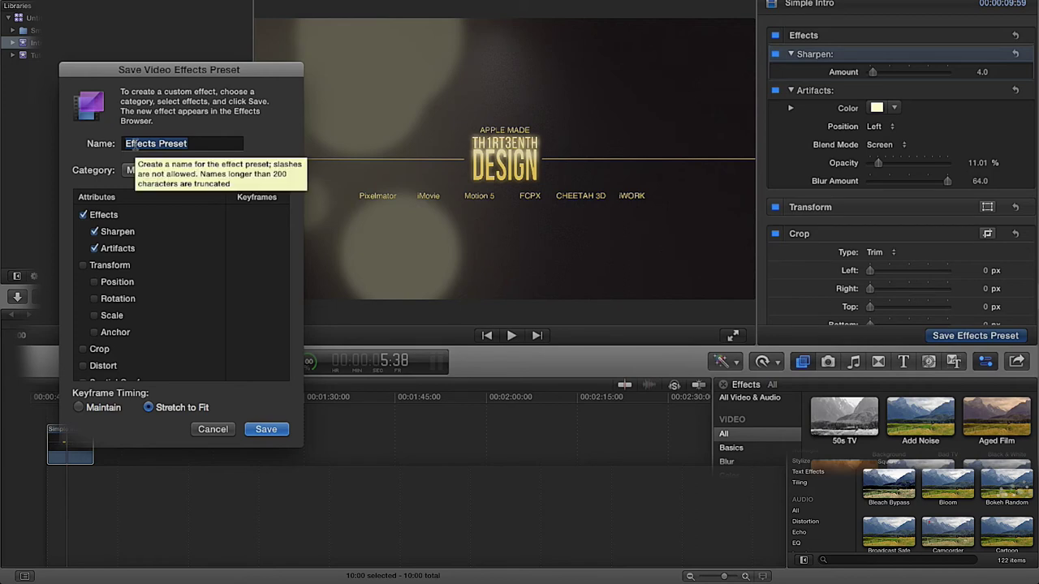
# - Name the preset 'Sharp & Artifacts', keeping both Sharpen and Artifacts checked
pyautogui.write('Sharp ')
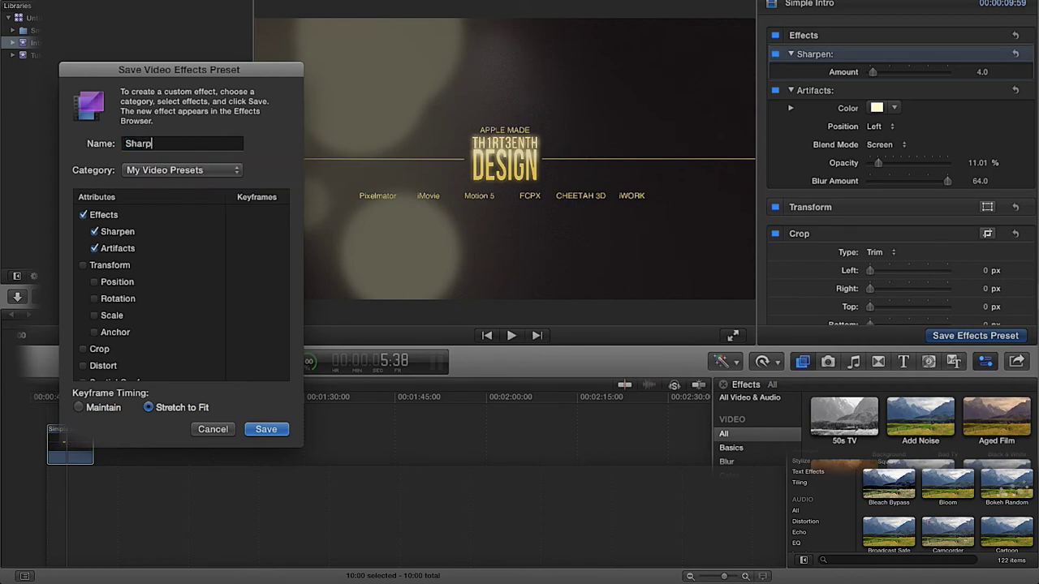
pyautogui.write('& Artifacts')
pyautogui.click(85, 216)
pyautogui.click(84, 216)
pyautogui.scroll(-1, 173, 233)
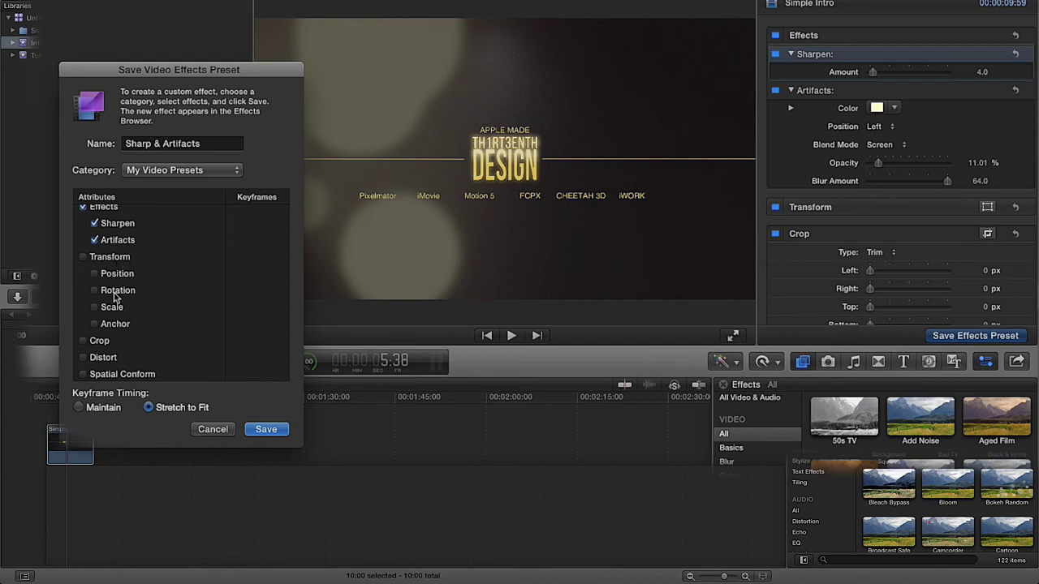
pyautogui.scroll(-1, 174, 317)
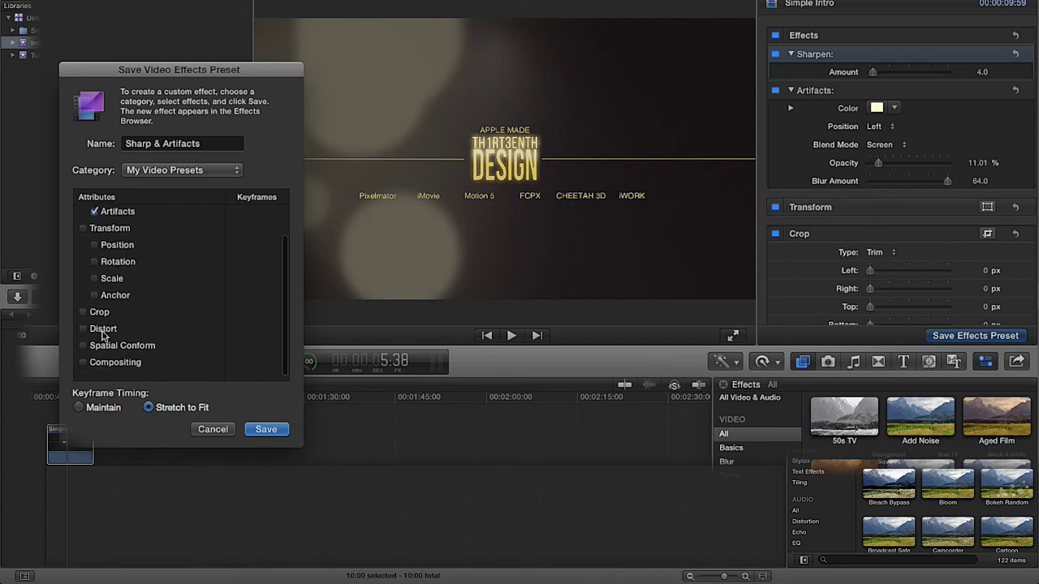
pyautogui.scroll(-1, 136, 349)
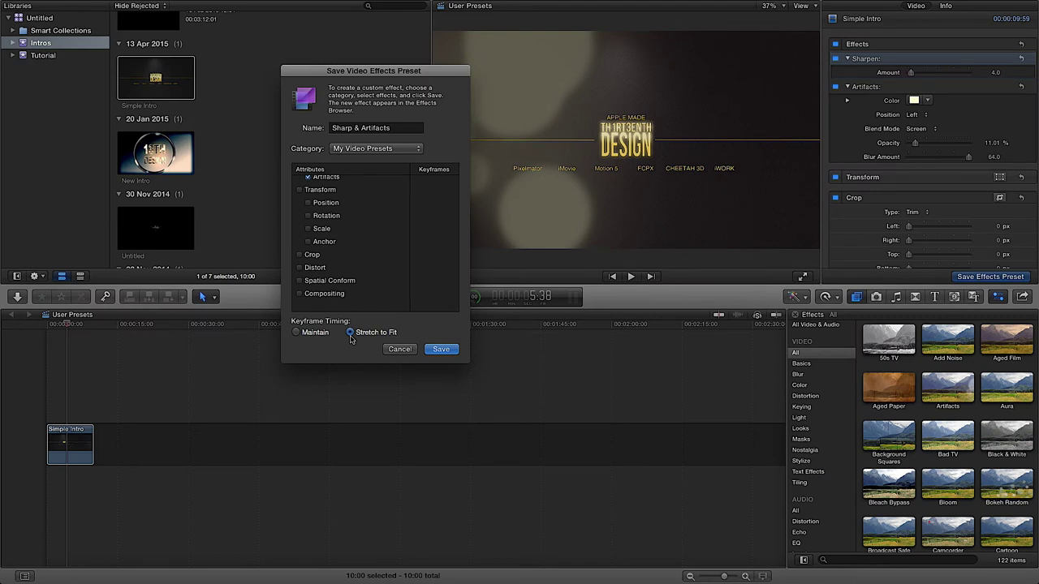
# - Save the Sharp & Artifacts preset, check it under My Video Presets, then show all video effects
pyautogui.click(449, 354)
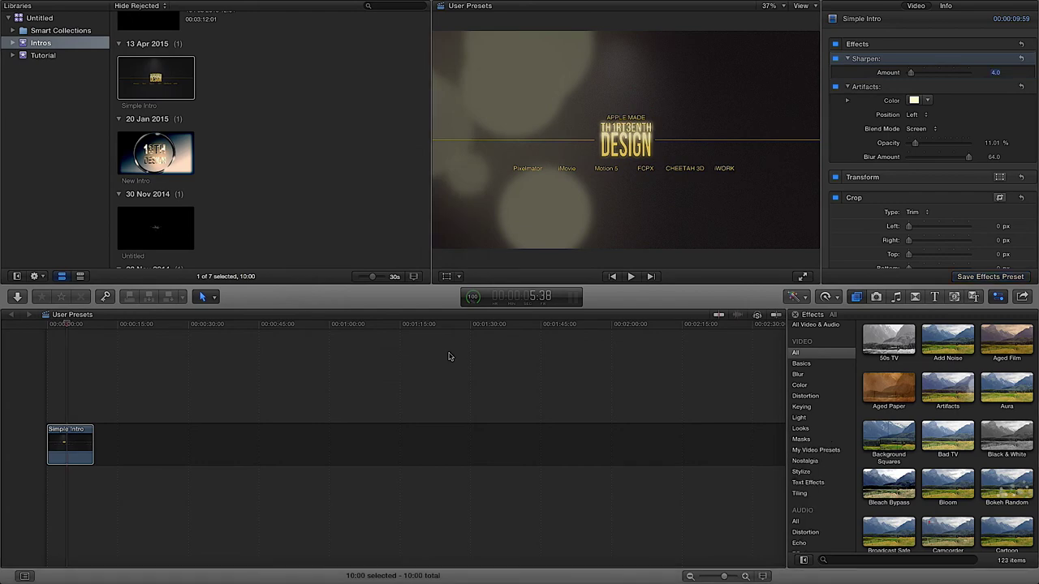
pyautogui.click(808, 452)
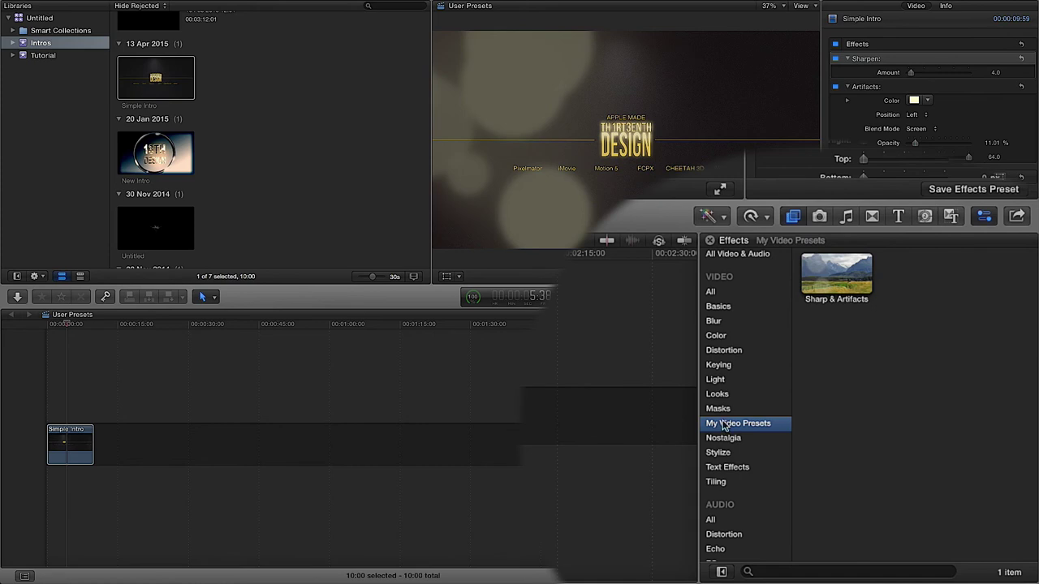
pyautogui.click(837, 285)
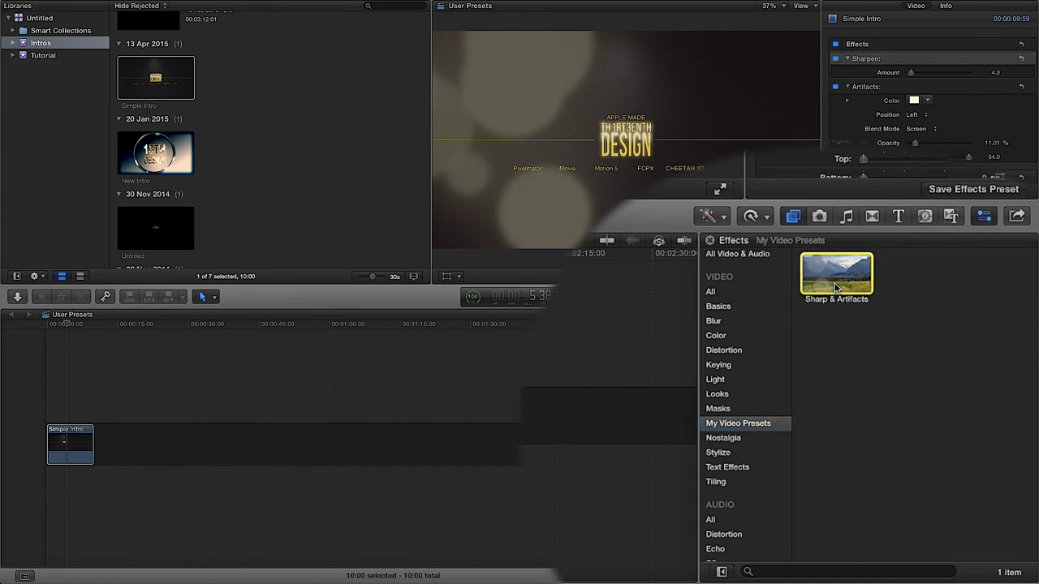
pyautogui.doubleClick(836, 286)
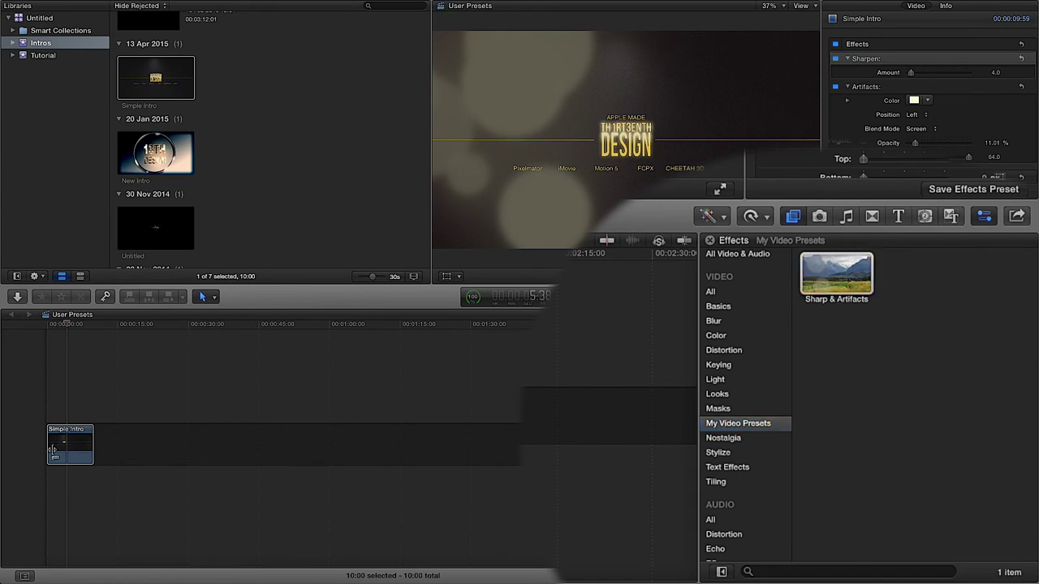
pyautogui.click(712, 292)
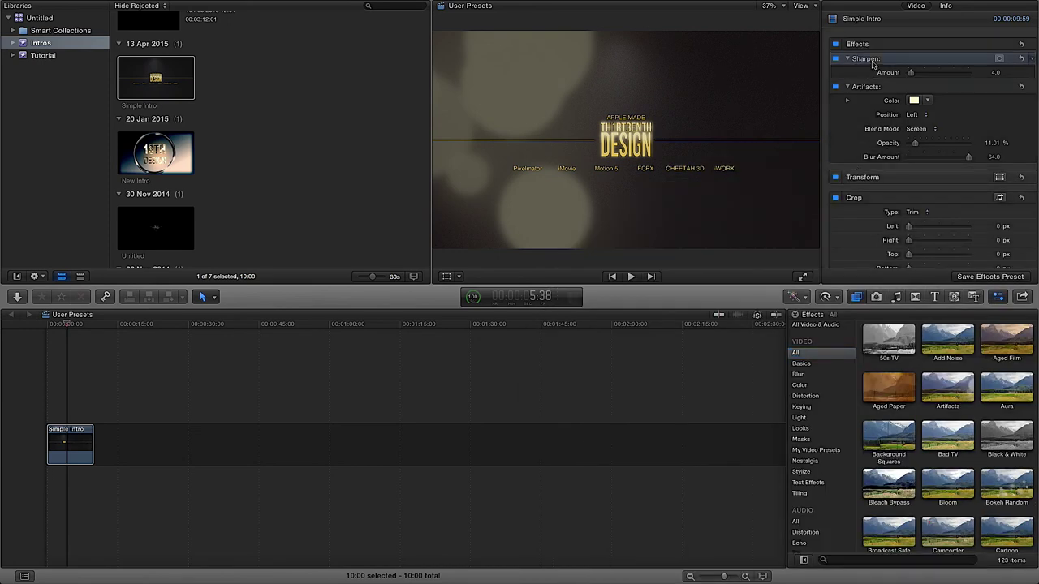
# - Remove the Sharpen effect and the clip, then add a fresh Simple Intro clip to the timeline
pyautogui.press('Delete')
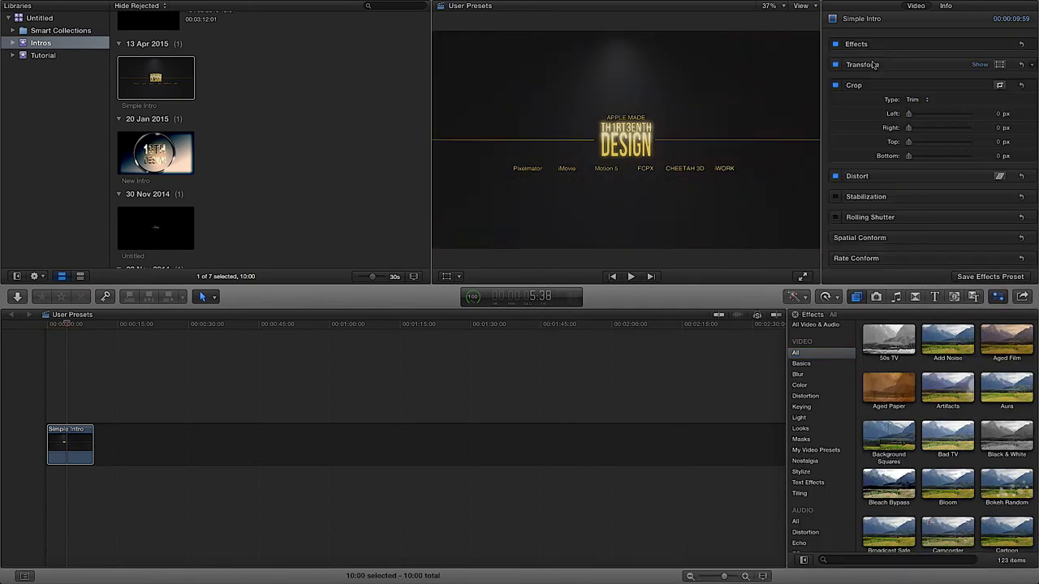
pyautogui.press('Delete')
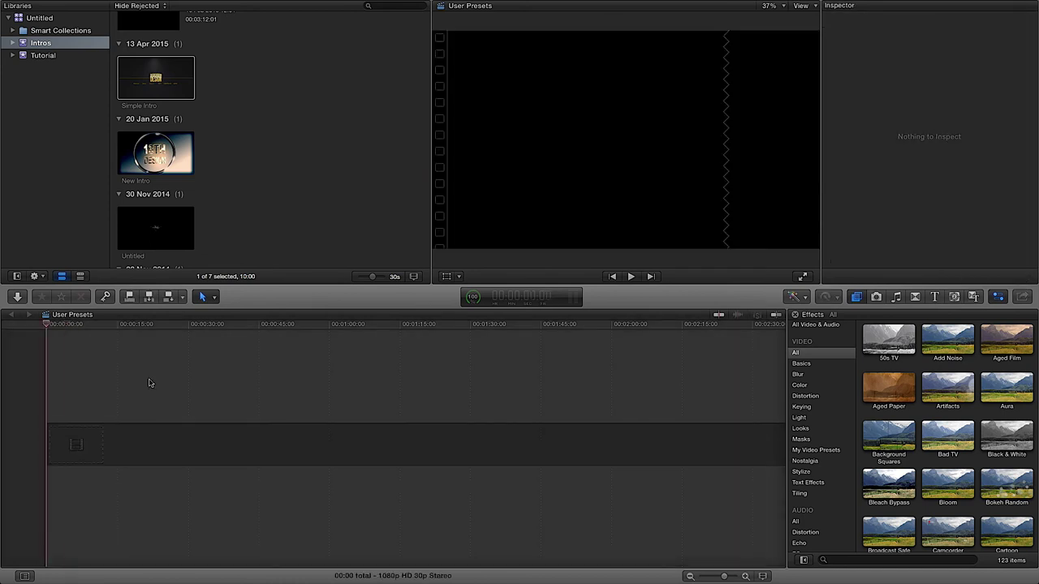
pyautogui.click(164, 86)
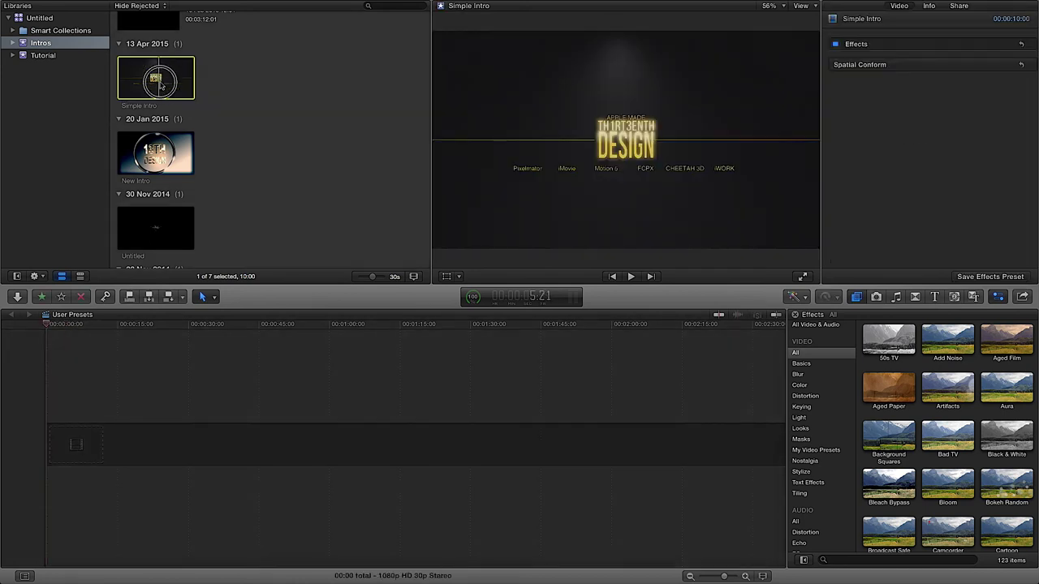
pyautogui.moveTo(162, 87); pyautogui.dragTo(124, 427)
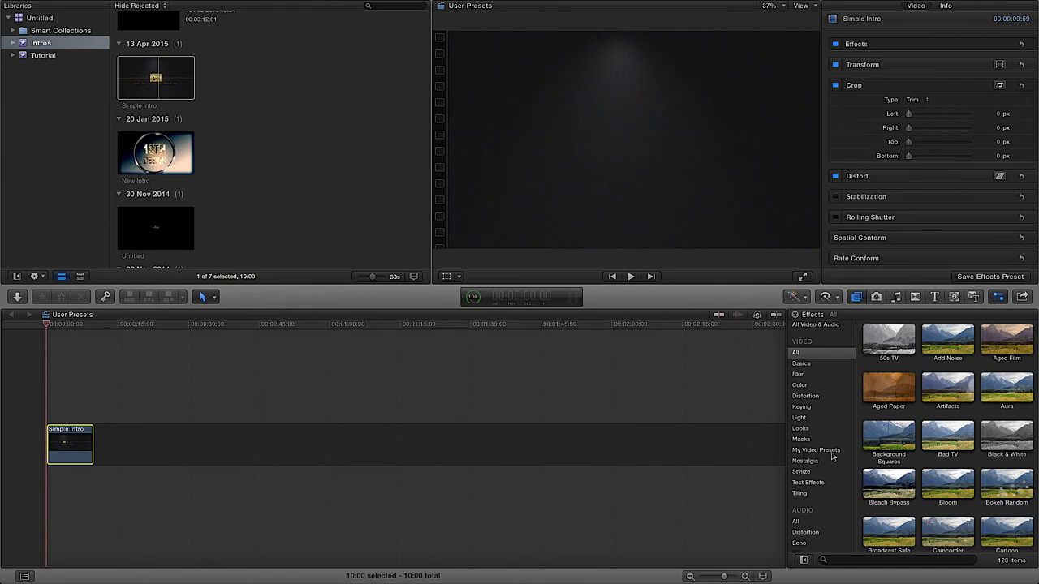
# - Play the Simple Intro clip from about 4 seconds, then stop playback
pyautogui.click(70, 326)
pyautogui.press('space')
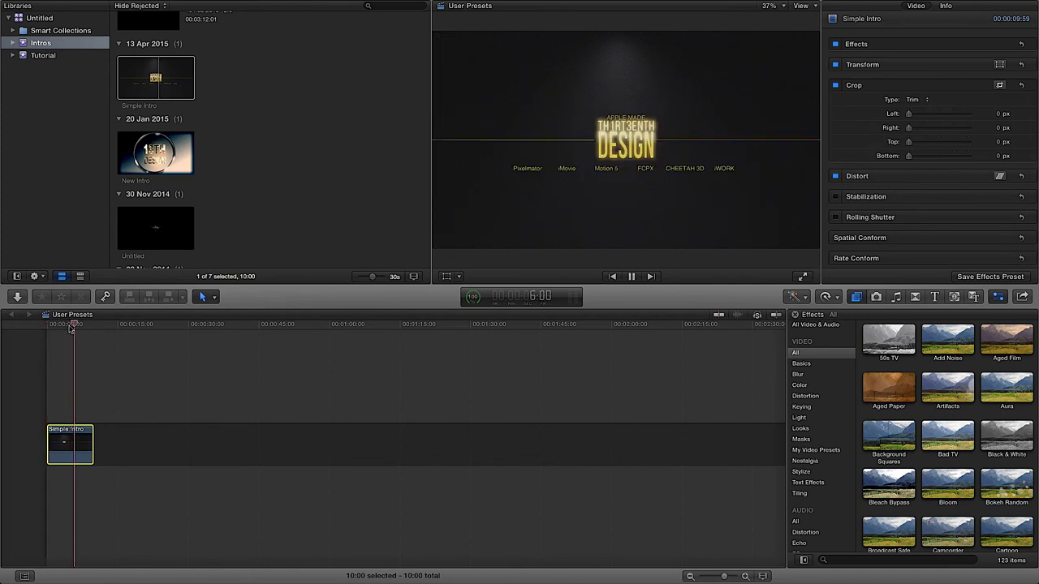
pyautogui.press('space')
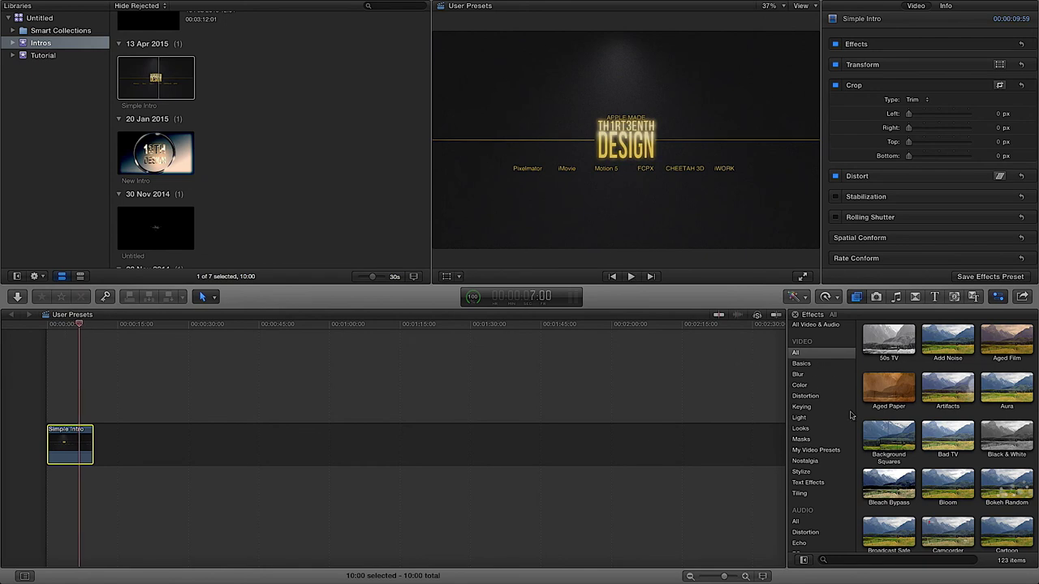
# - Drag the Sharp & Artifacts preset from My Video Presets onto the Simple Intro clip
pyautogui.click(833, 452)
pyautogui.moveTo(893, 350); pyautogui.dragTo(776, 369)
pyautogui.moveTo(685, 315); pyautogui.dragTo(70, 440)
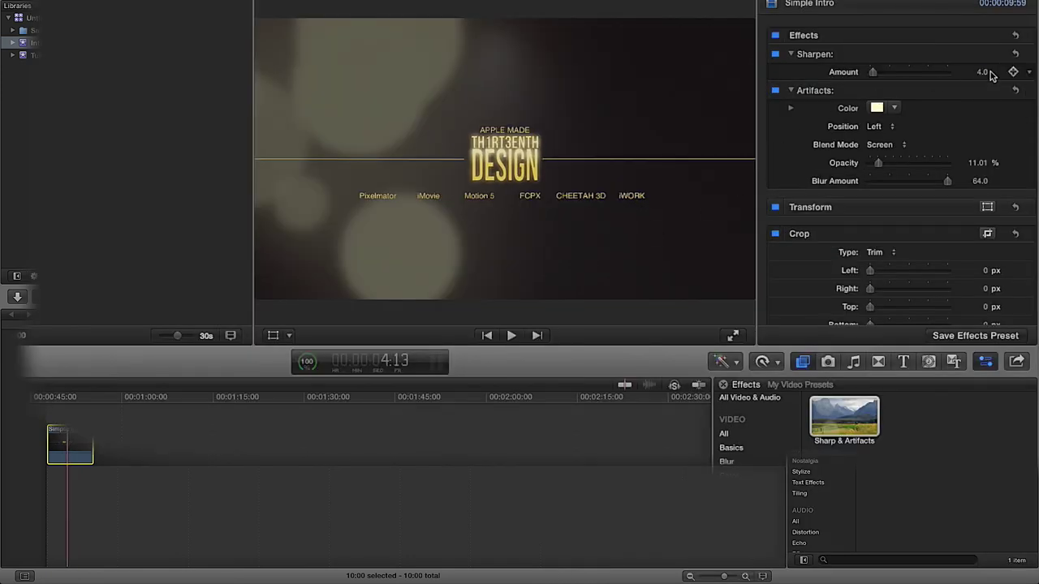
# - Verify Sharpen Amount 4.0 and the Artifacts Opacity value in the Inspector
pyautogui.click(990, 72)
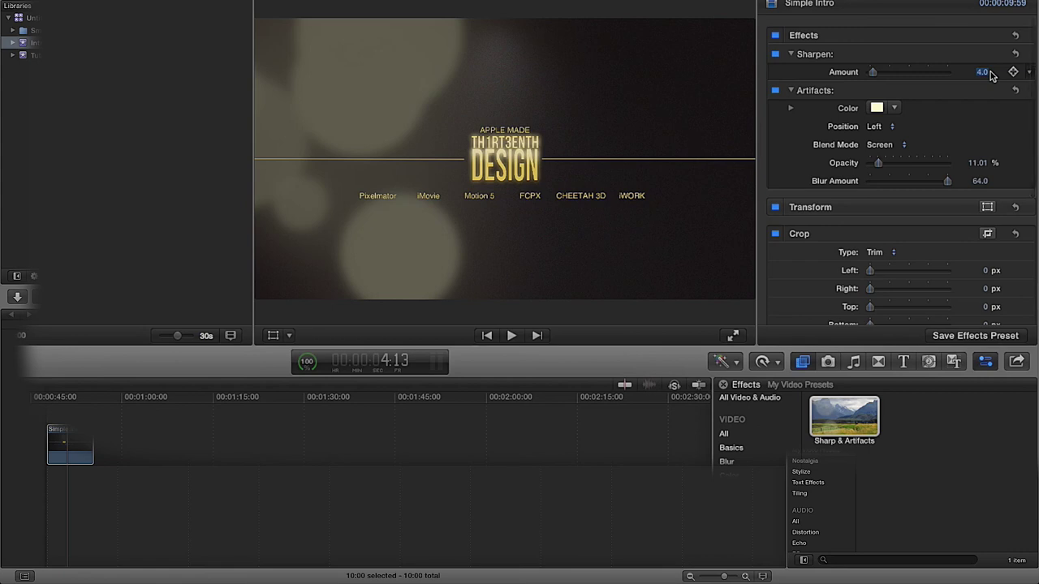
pyautogui.click(873, 417)
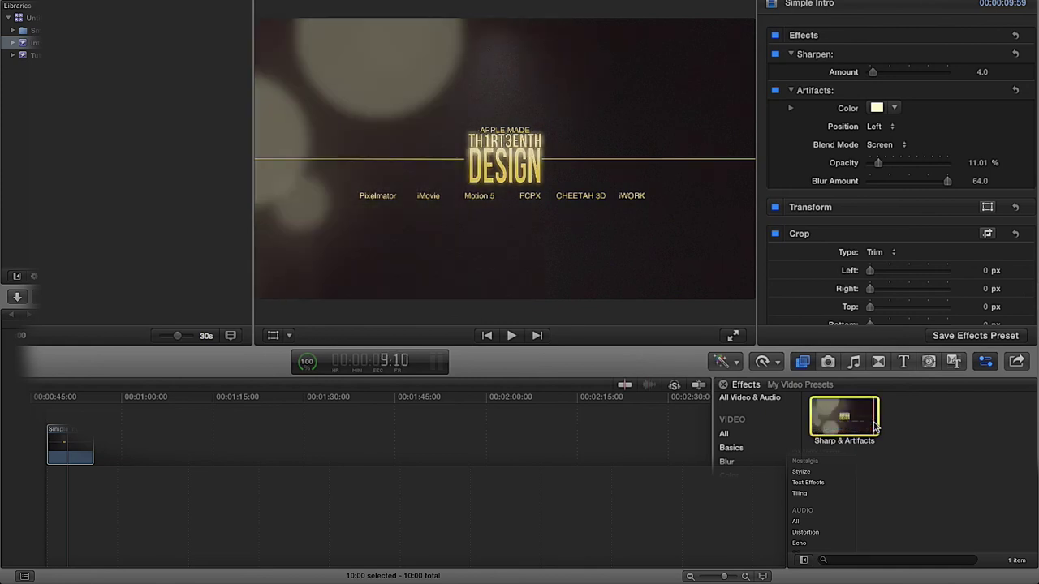
pyautogui.click(979, 163)
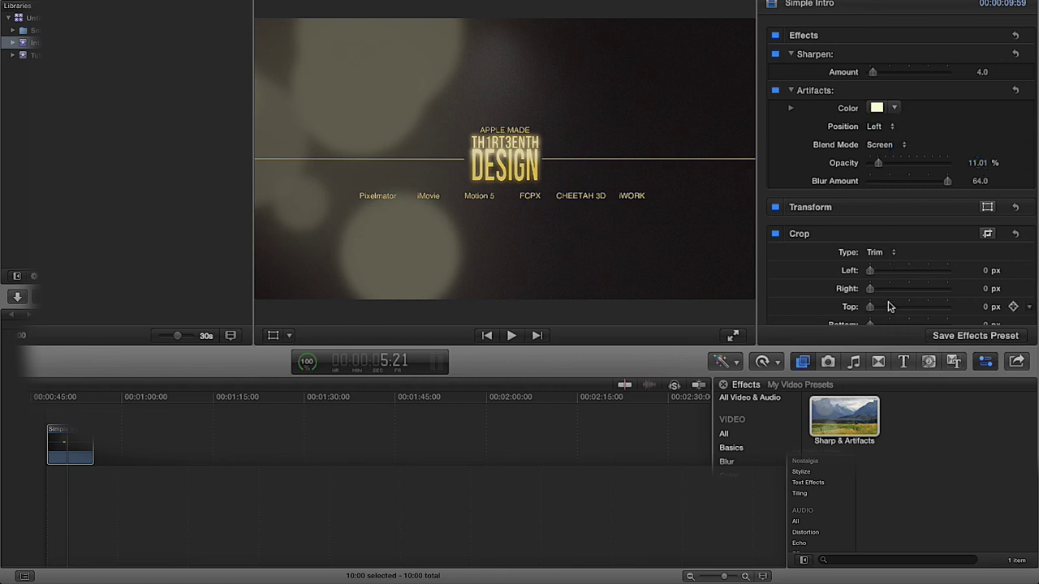
pyautogui.click(865, 409)
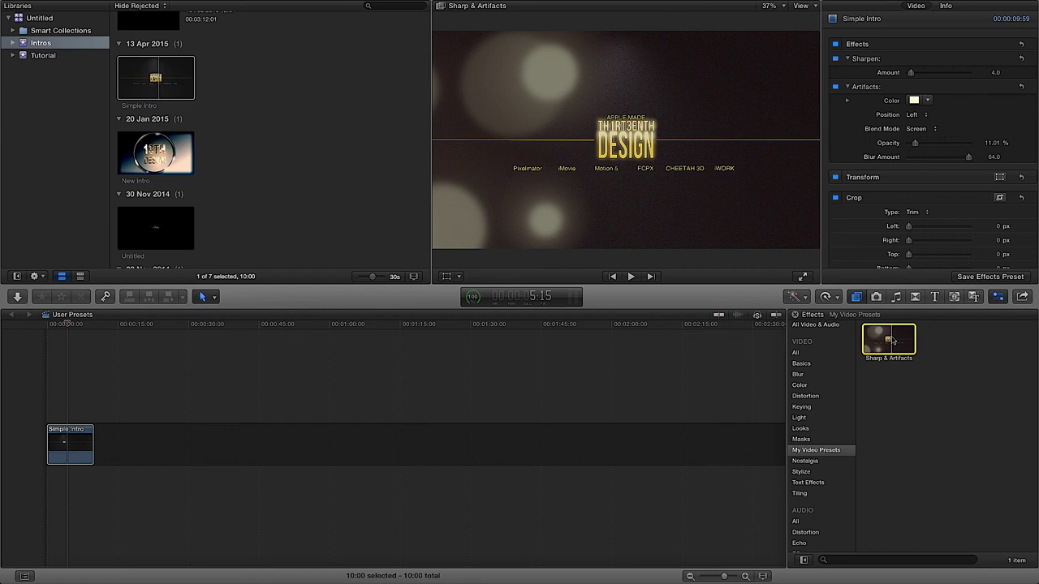
# - Reveal the Sharp & Artifacts preset in Finder and open ProApps > Effects Presets
pyautogui.rightClick(893, 340)
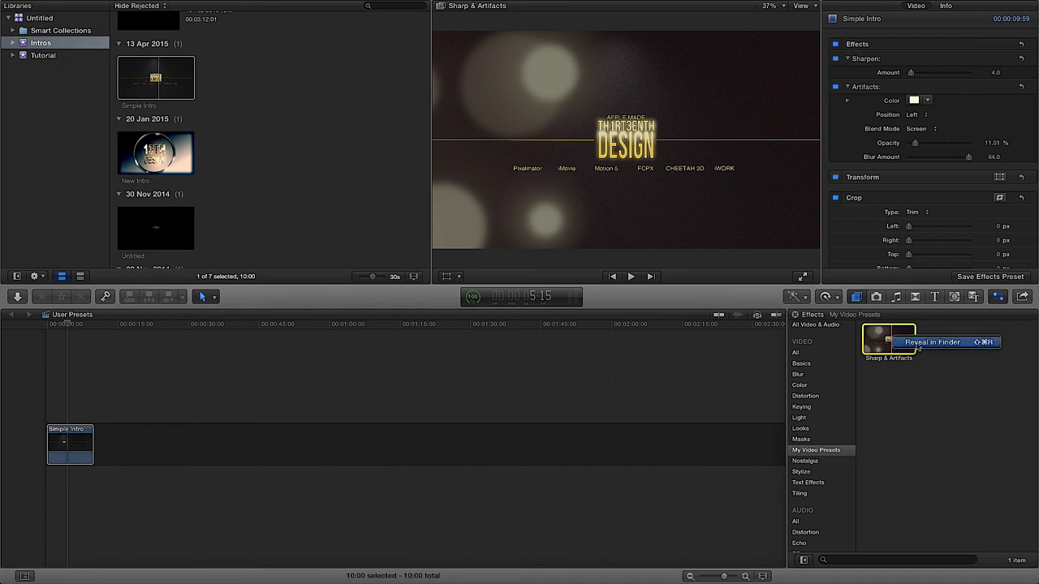
pyautogui.click(918, 344)
pyautogui.hscroll(-10, 487, 287)
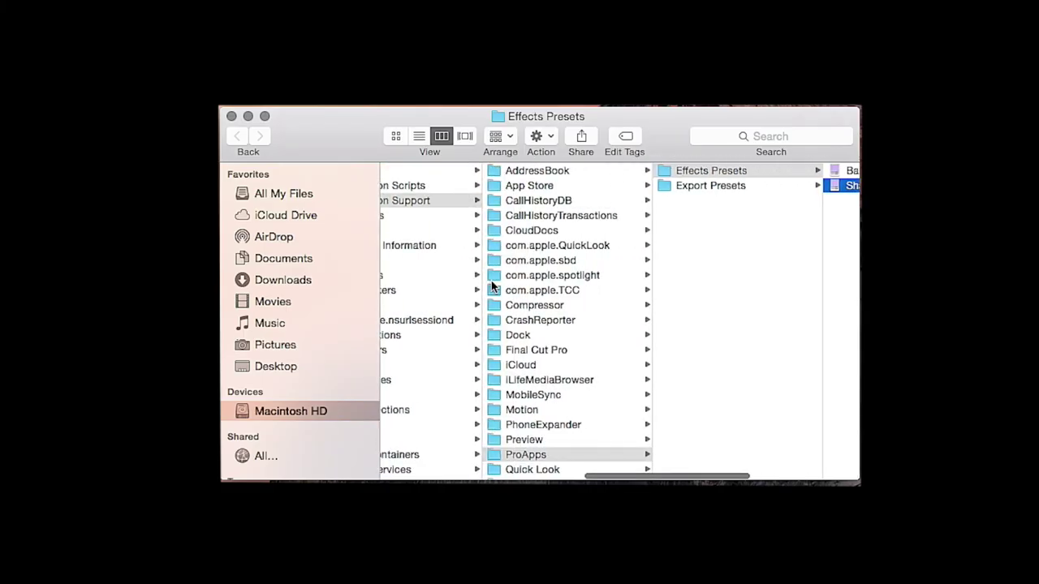
pyautogui.hscroll(-10, 493, 284)
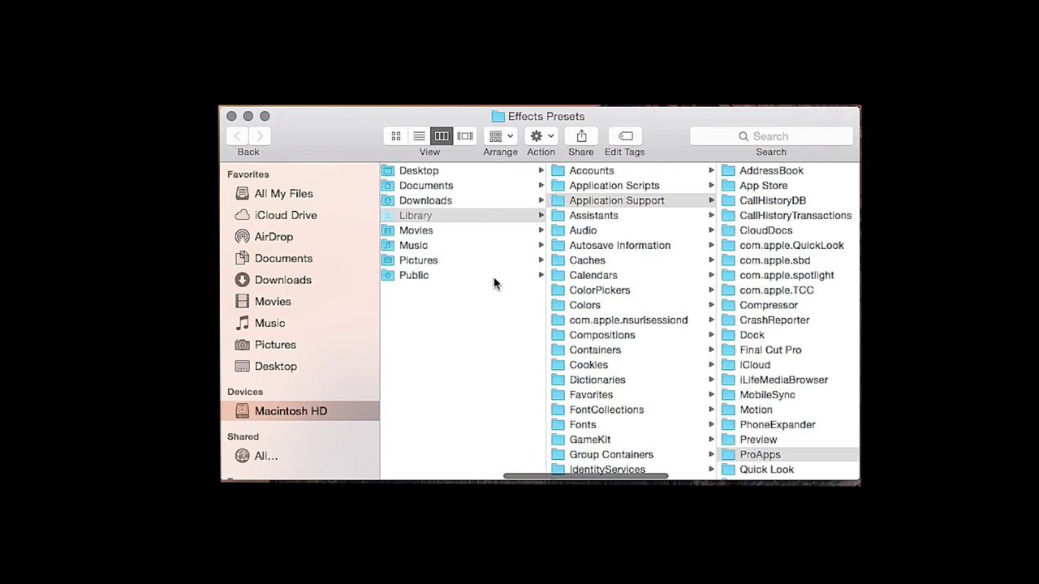
pyautogui.hscroll(5, 639, 228)
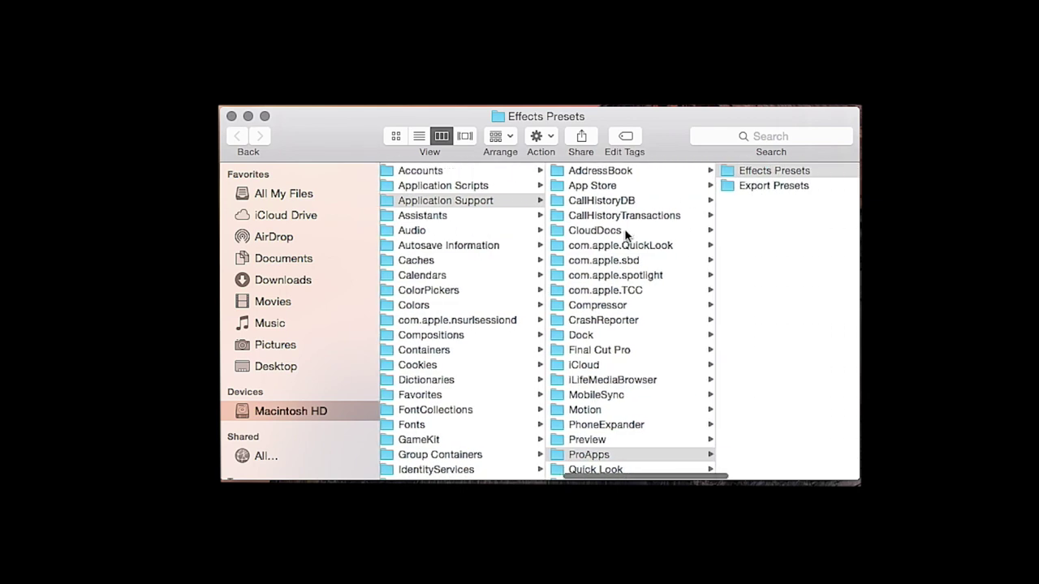
pyautogui.click(578, 456)
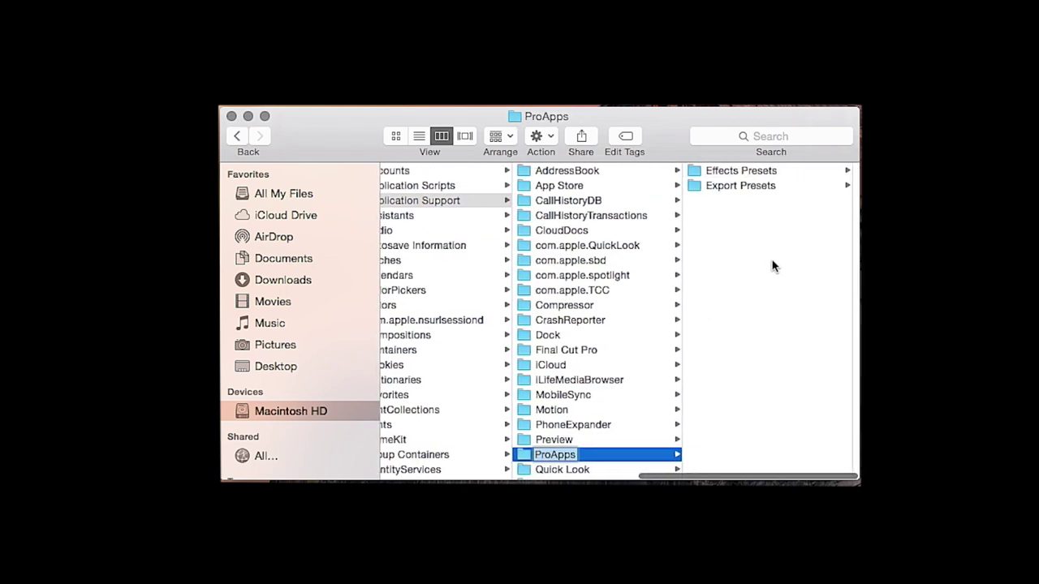
pyautogui.click(751, 170)
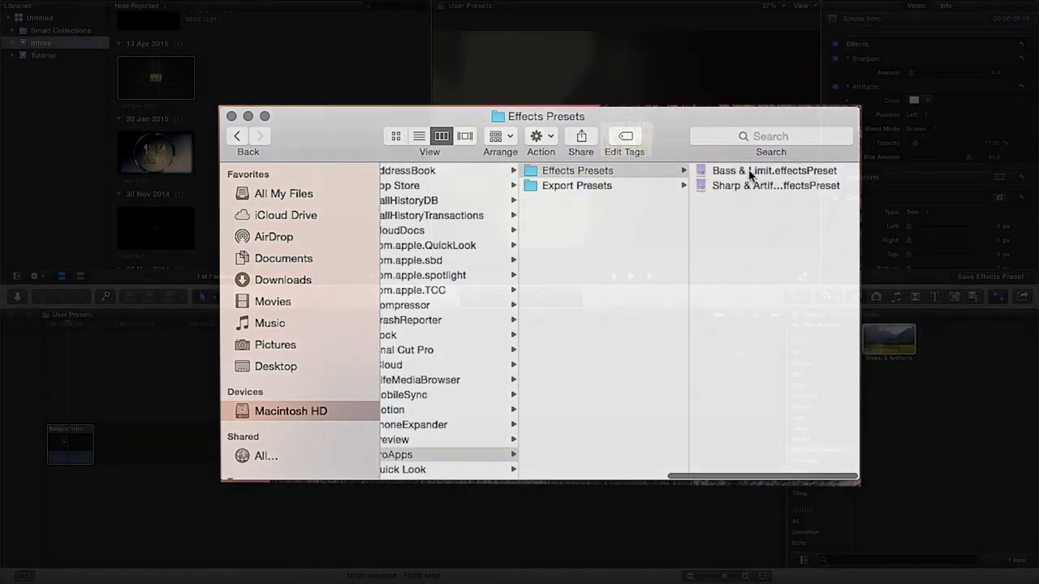
# - Select the Bass & Limit.effectsPreset file in the Effects Presets folder
pyautogui.click(751, 173)
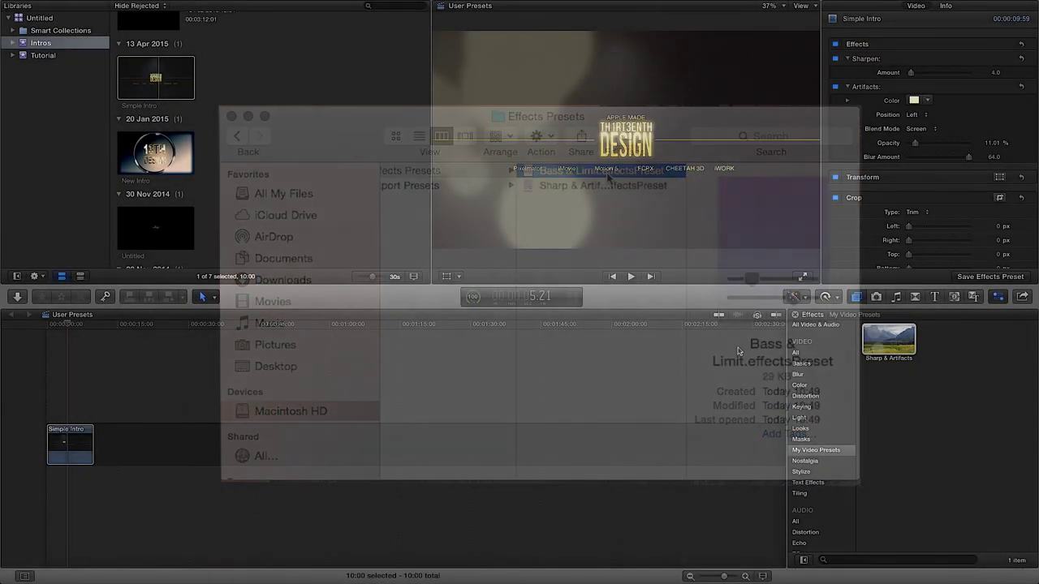